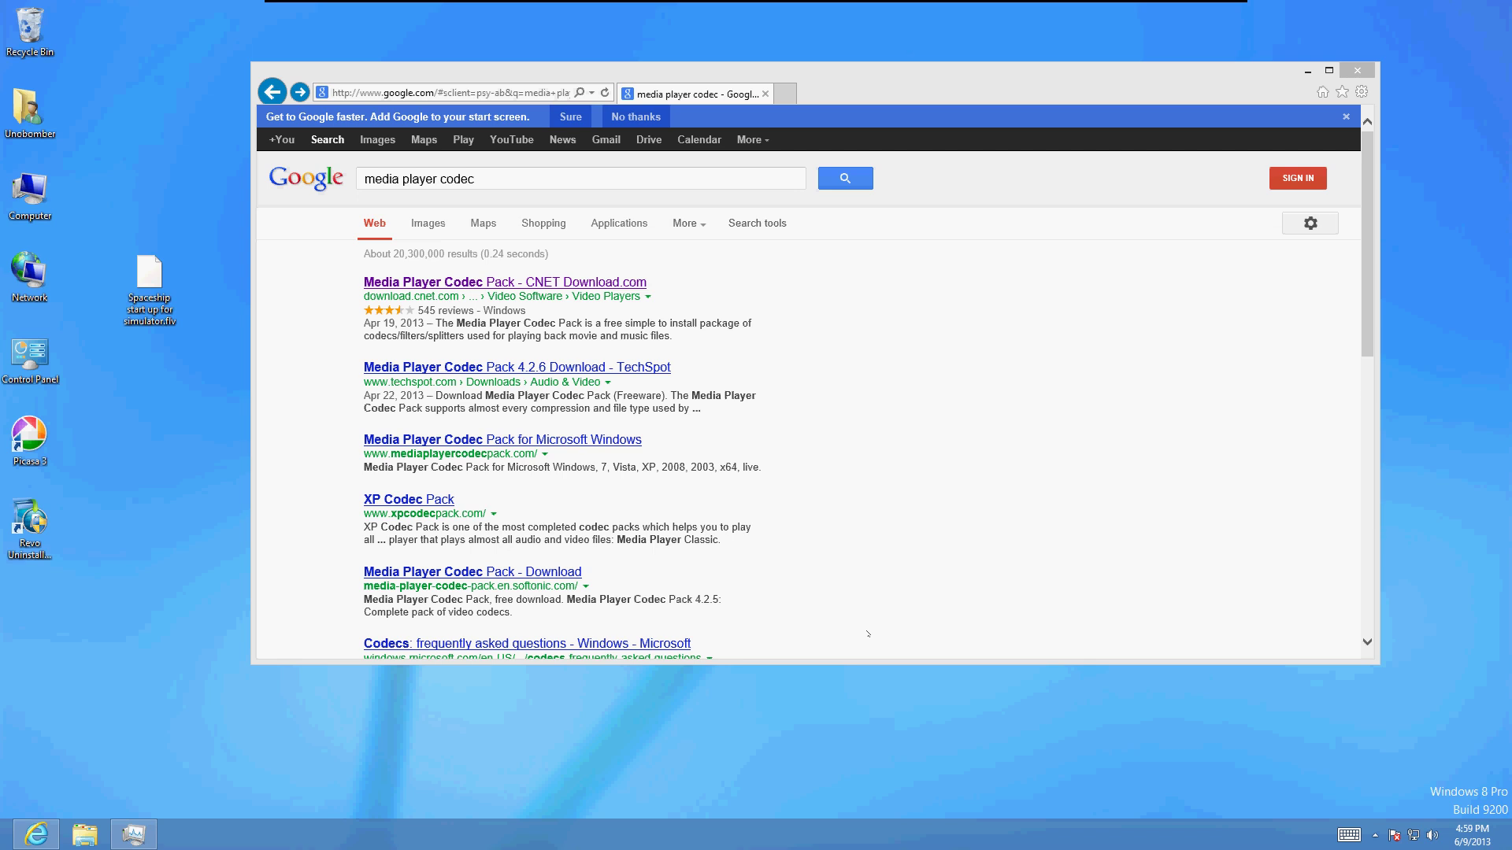
Step: Drag the video file lower on the desktop and shift the browser window down and left
click(162, 311)
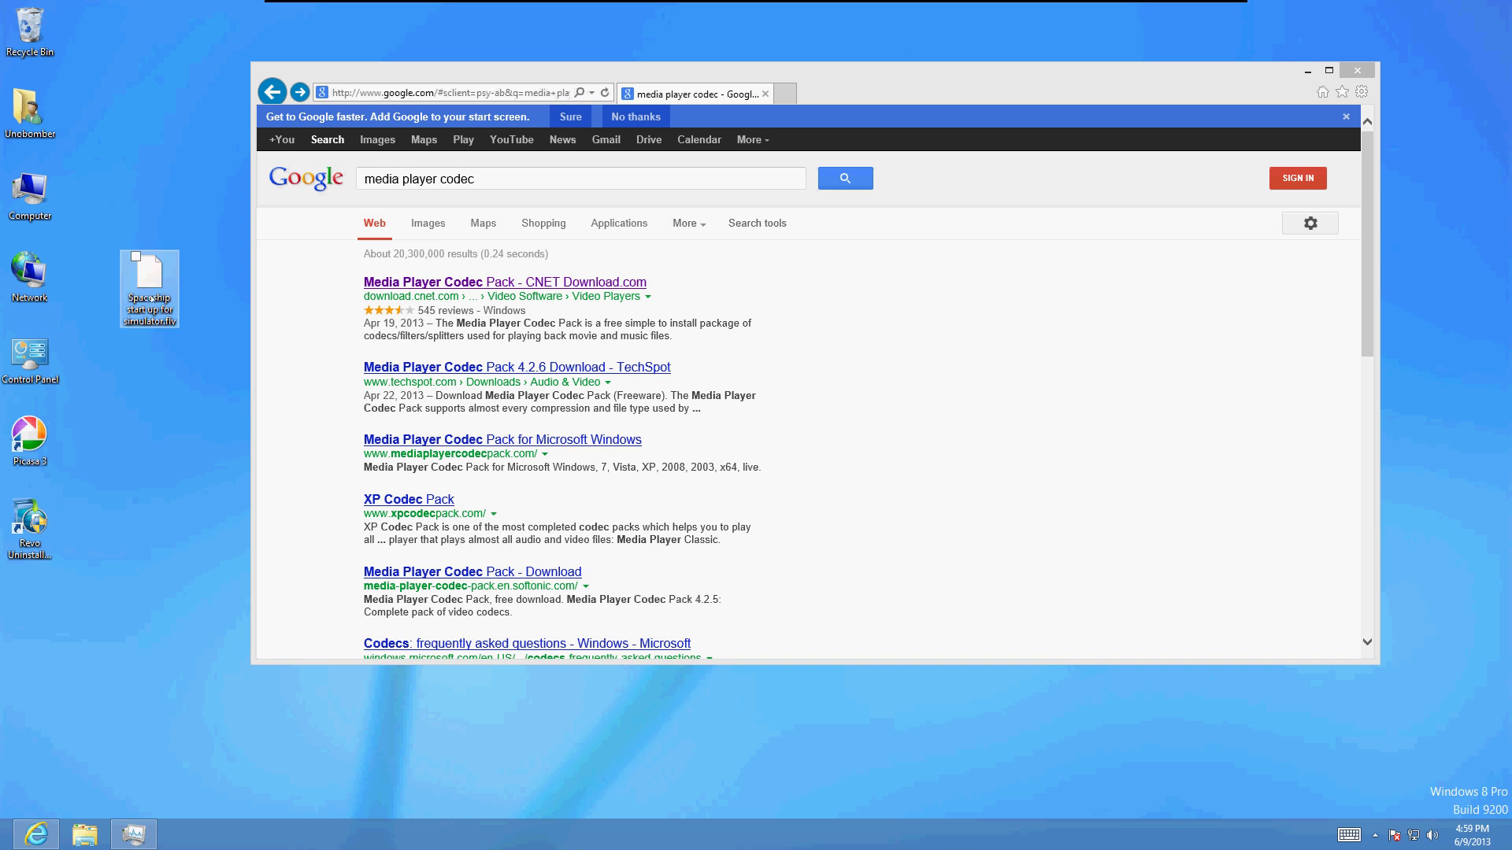
drag(161, 311, 165, 376)
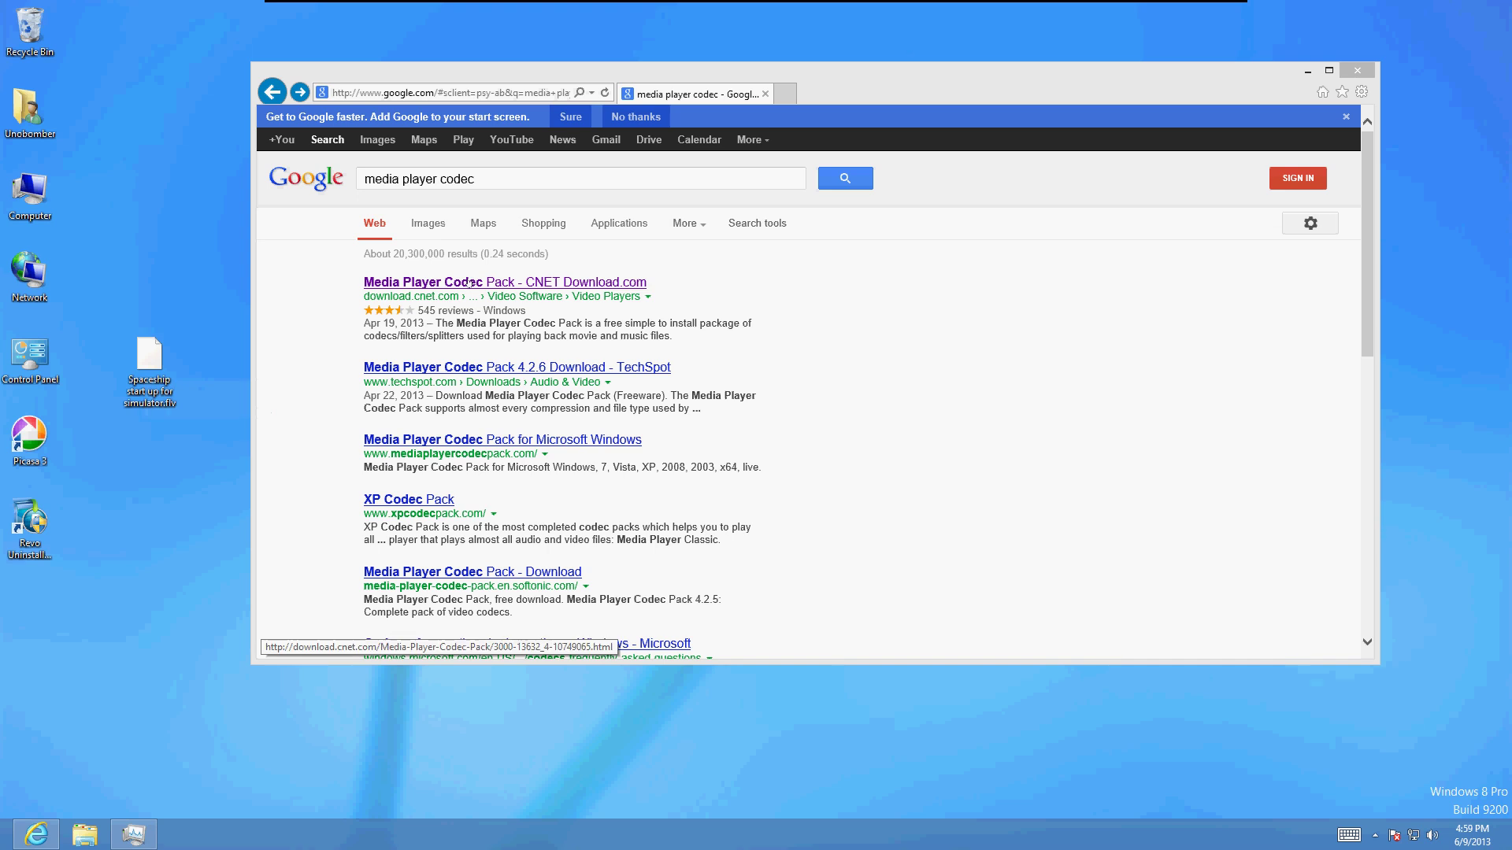
drag(703, 78, 675, 103)
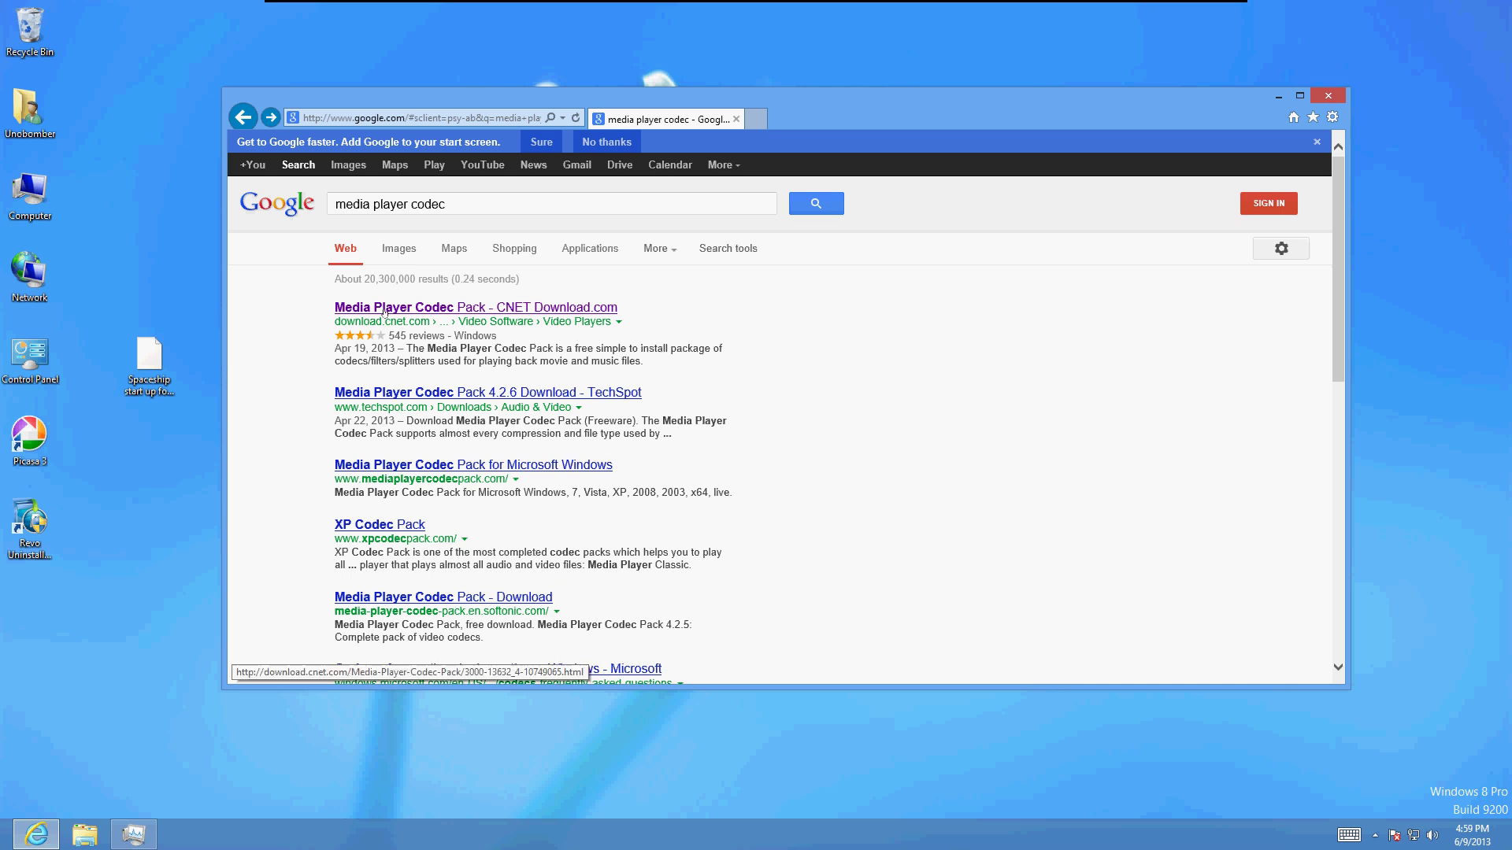
Step: Open the Media Player Codec Pack listing on CNET Download.com and start its download
click(543, 308)
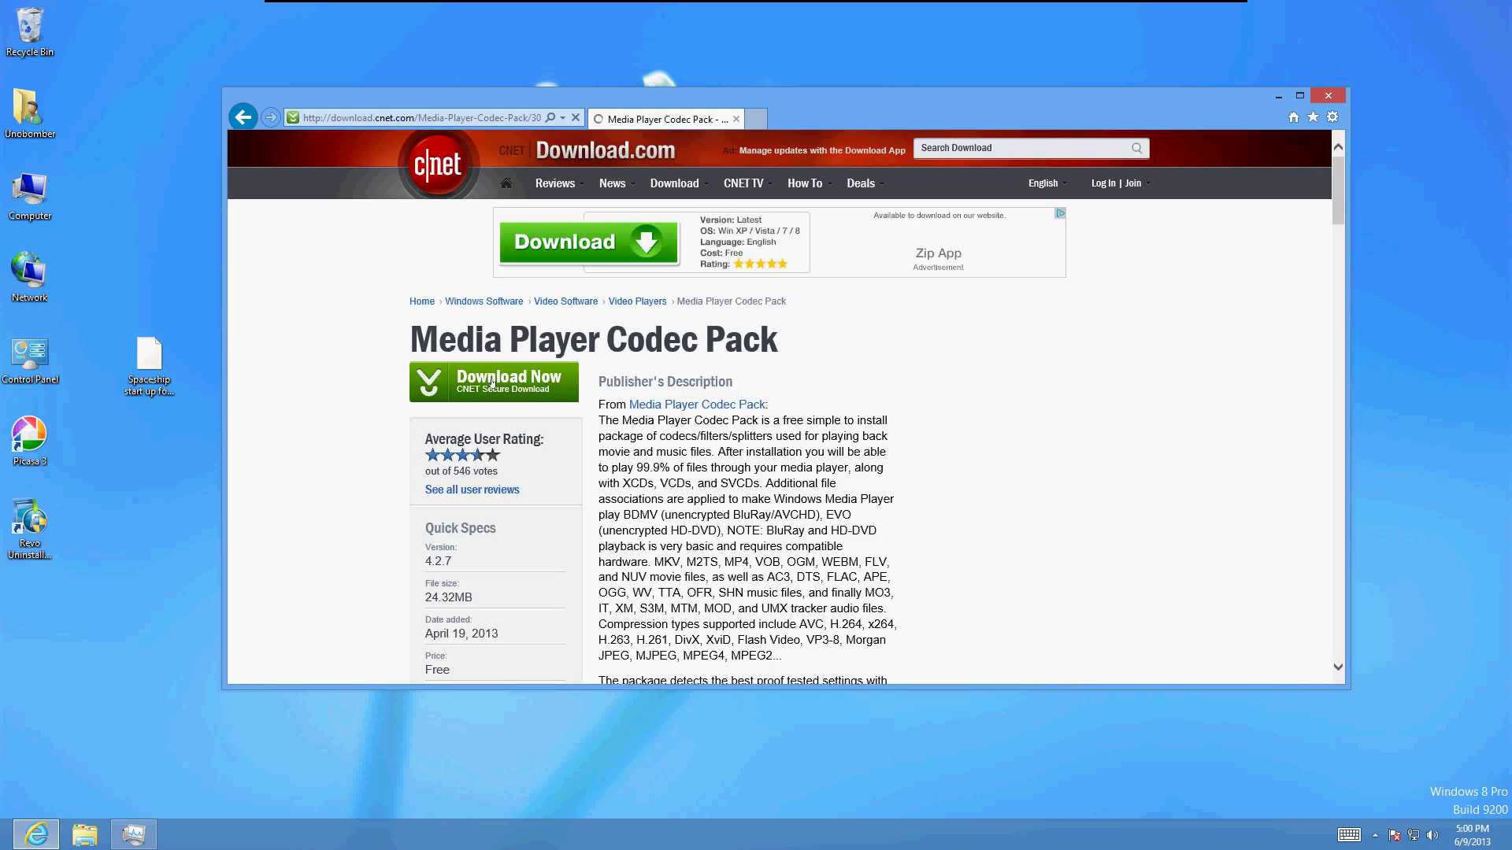
click(491, 383)
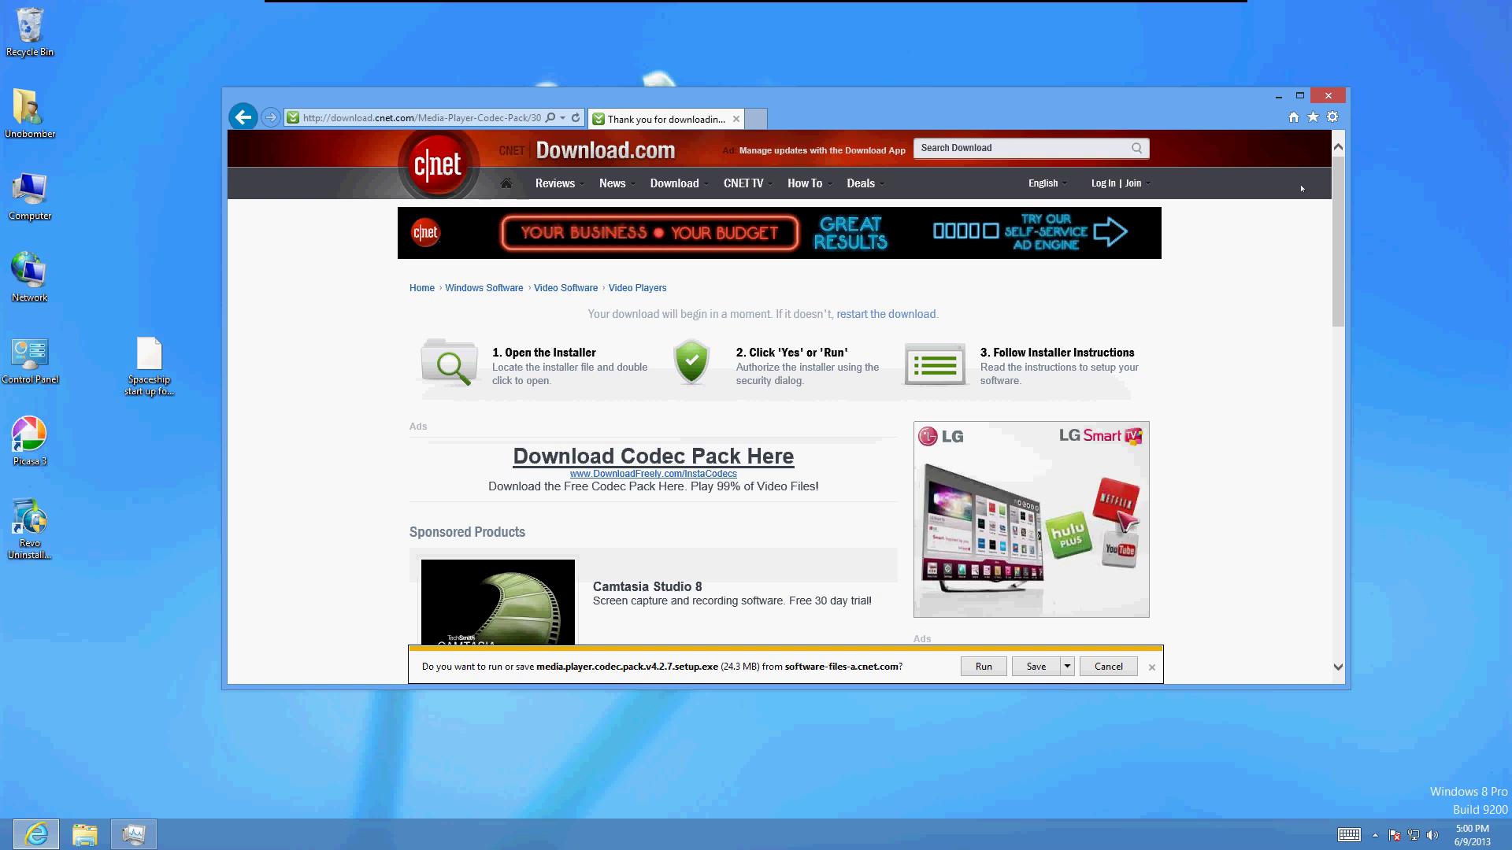
Step: Run the setup file and always allow pop-ups from download.cnet.com
click(984, 667)
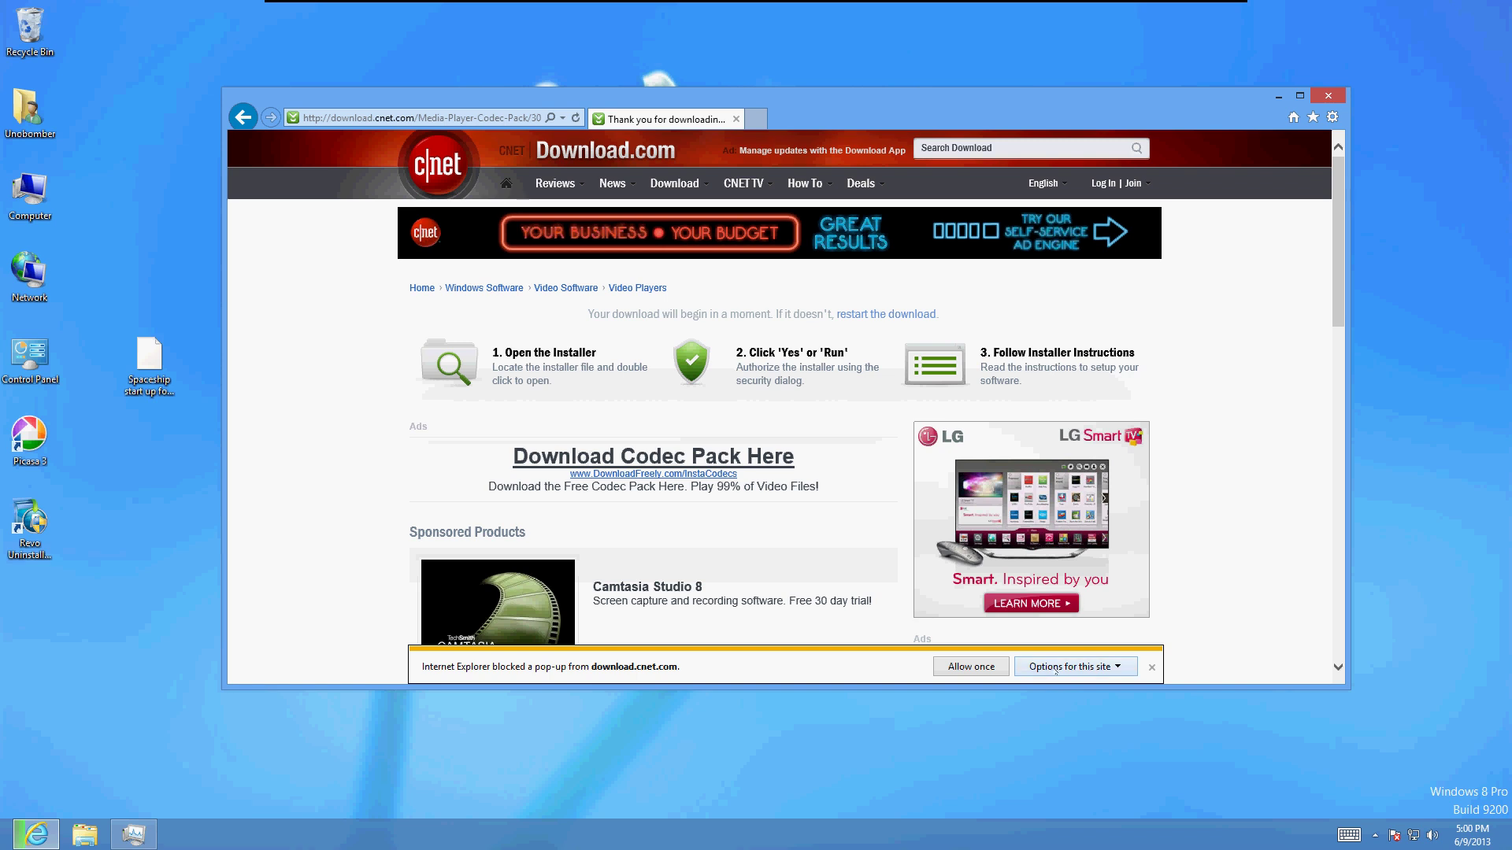
click(973, 668)
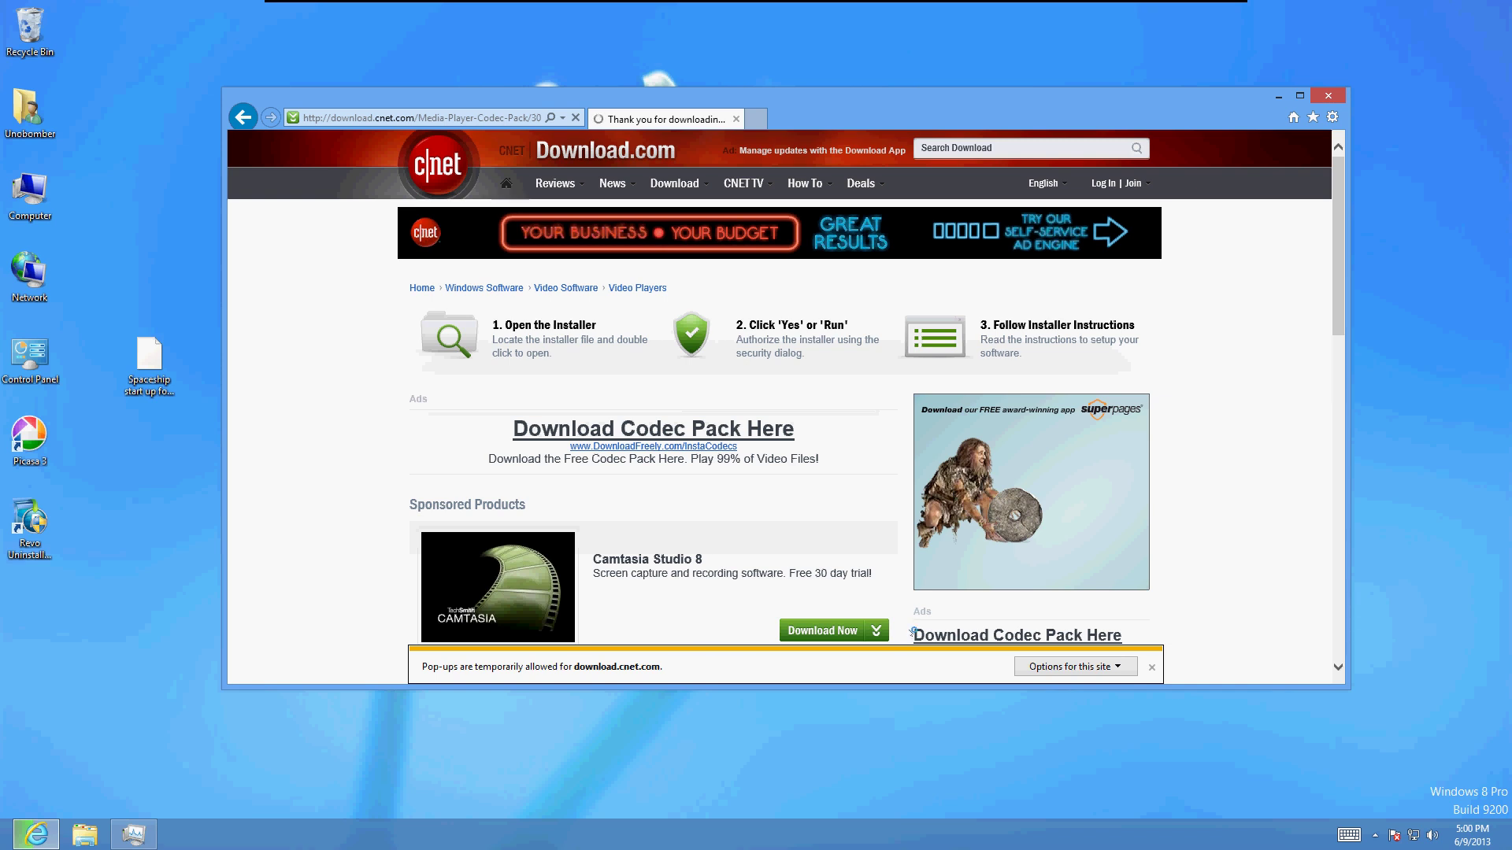
click(1083, 671)
click(1071, 687)
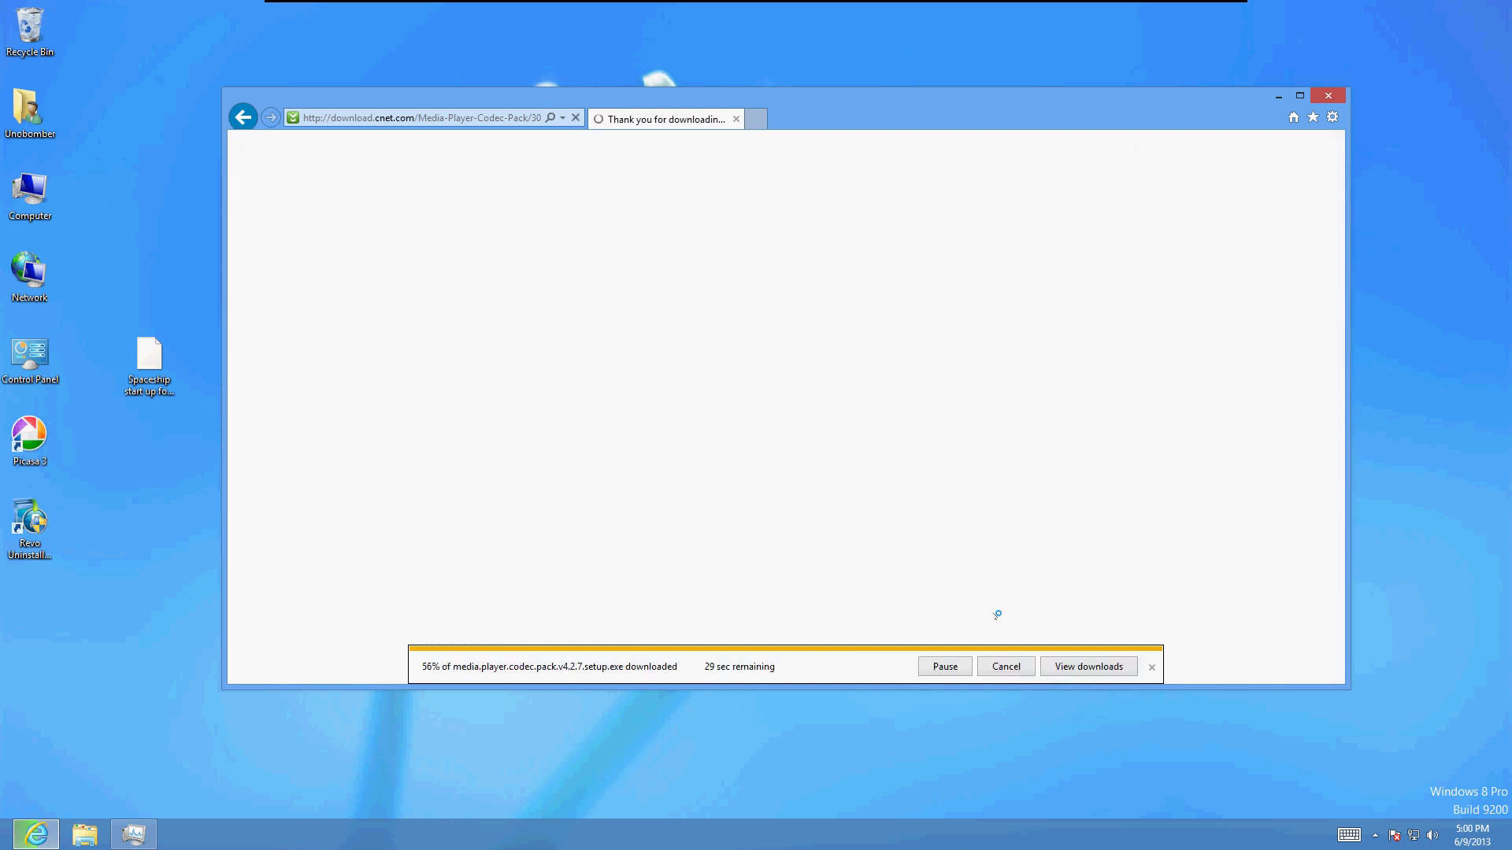
Step: Show the downloads list and move it lower-right while the 24.3 MB setup finishes
click(1110, 666)
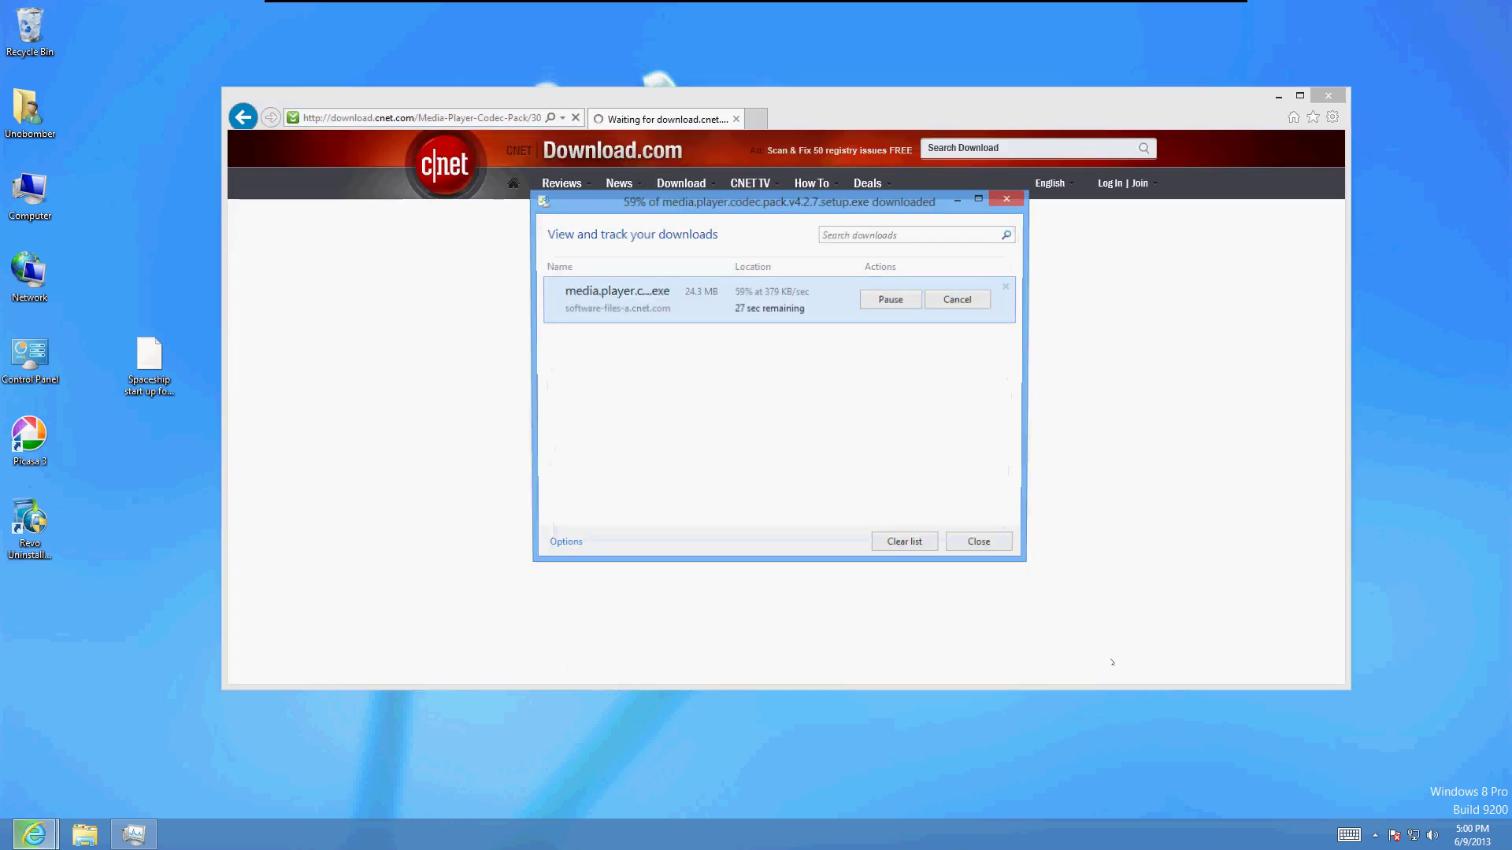
drag(770, 204, 808, 240)
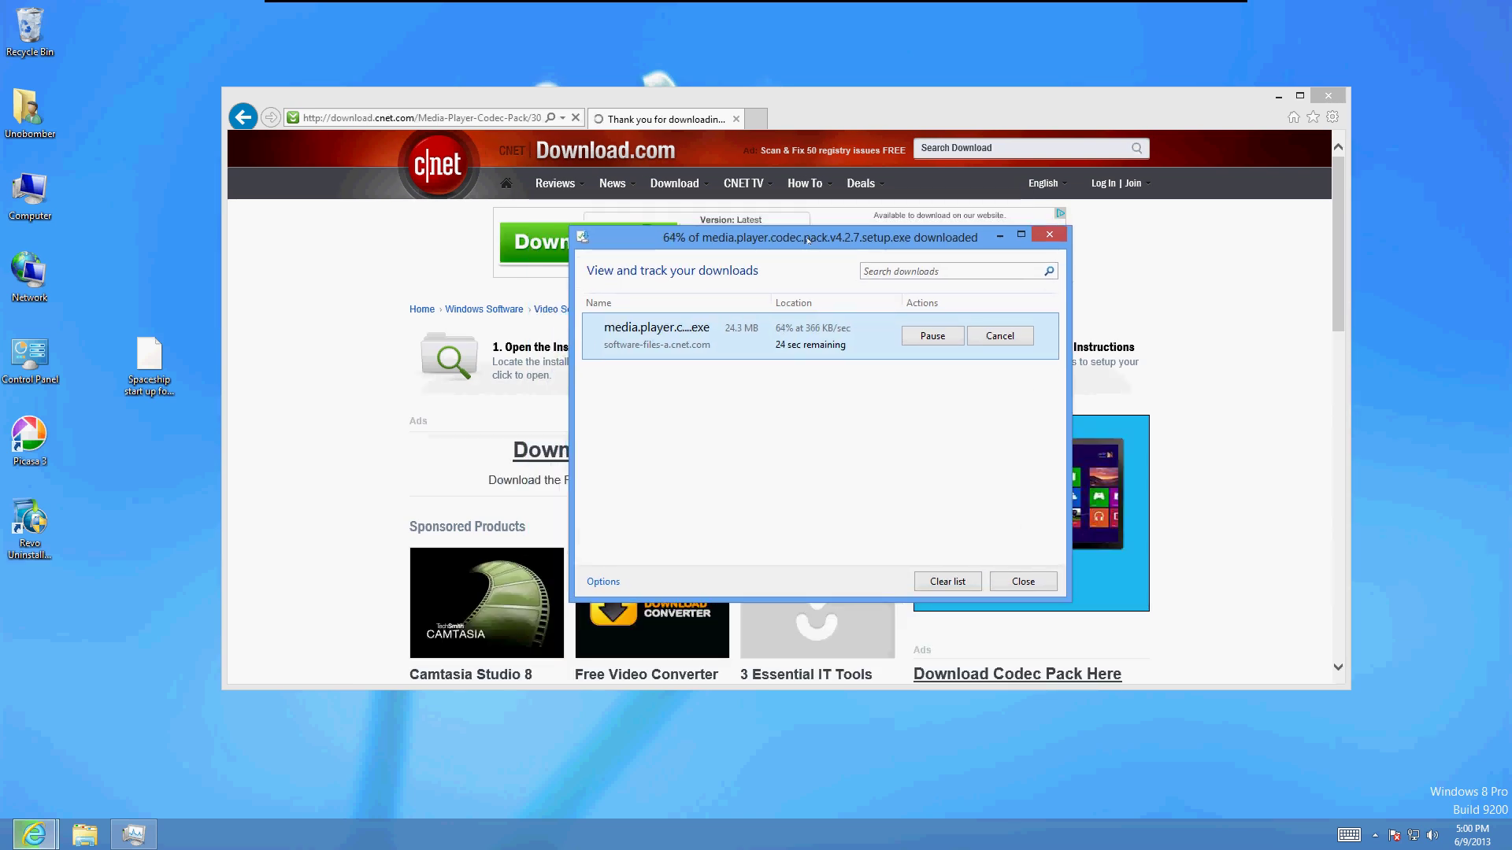
mouse_move(807, 240)
mouse_down()
mouse_move(819, 316)
mouse_move(827, 260)
mouse_up()
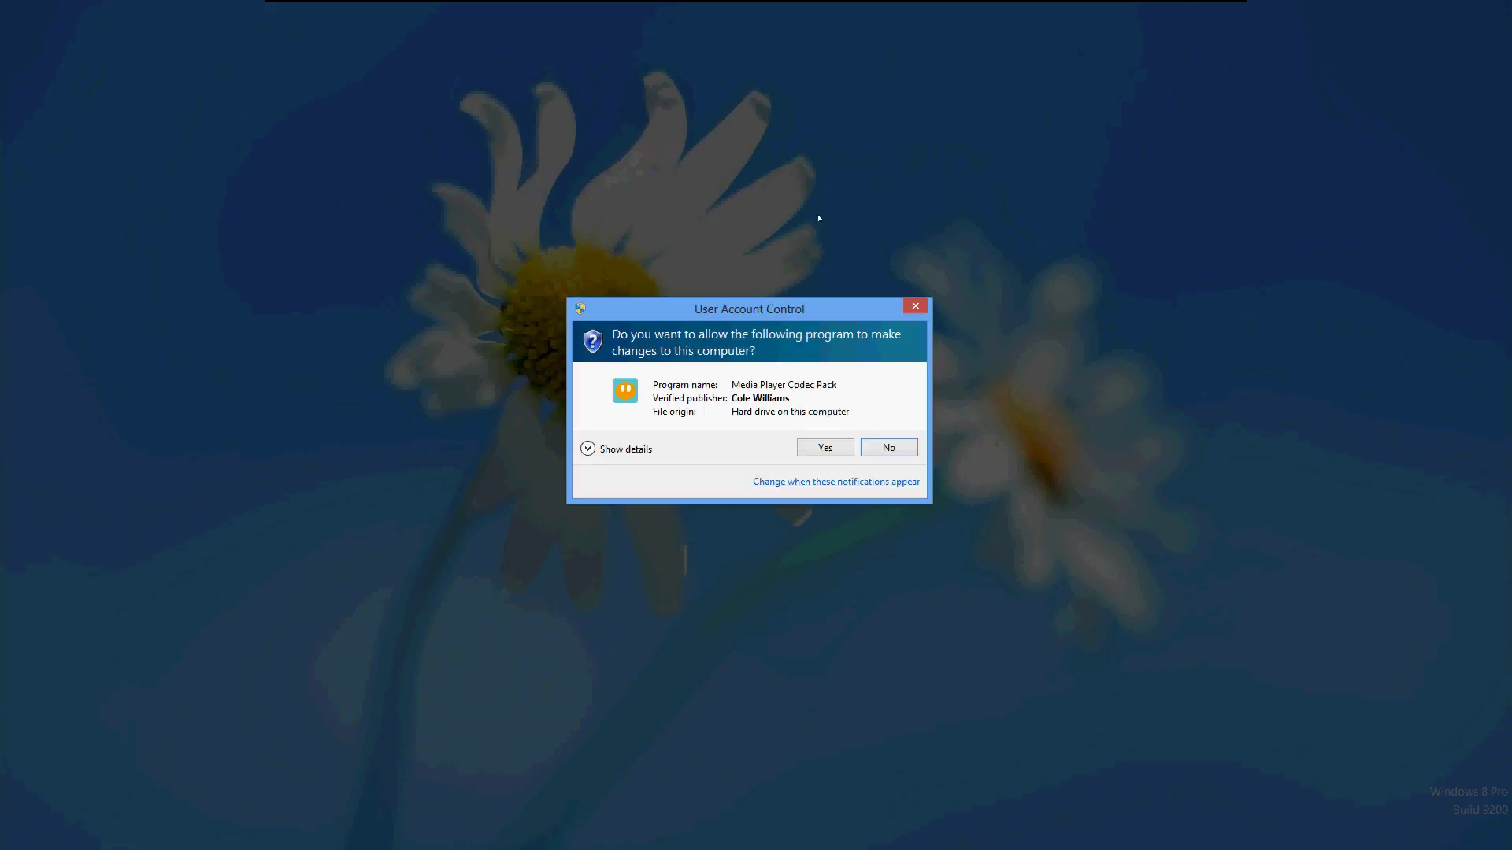
Step: Approve the installer's User Account Control prompt and acknowledge the Windows 8 DVD playback notice
click(825, 447)
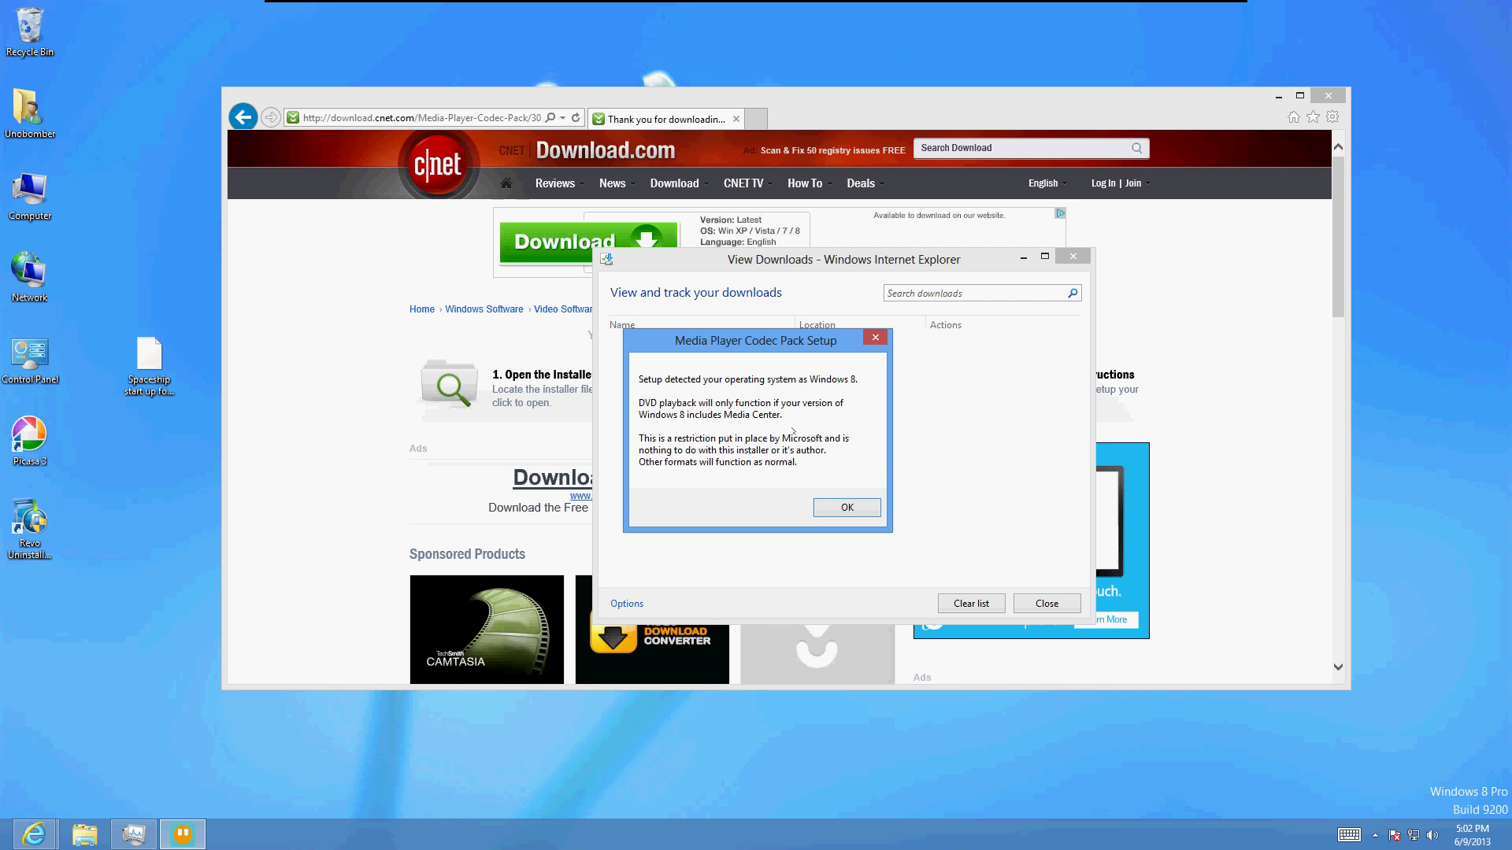
click(826, 514)
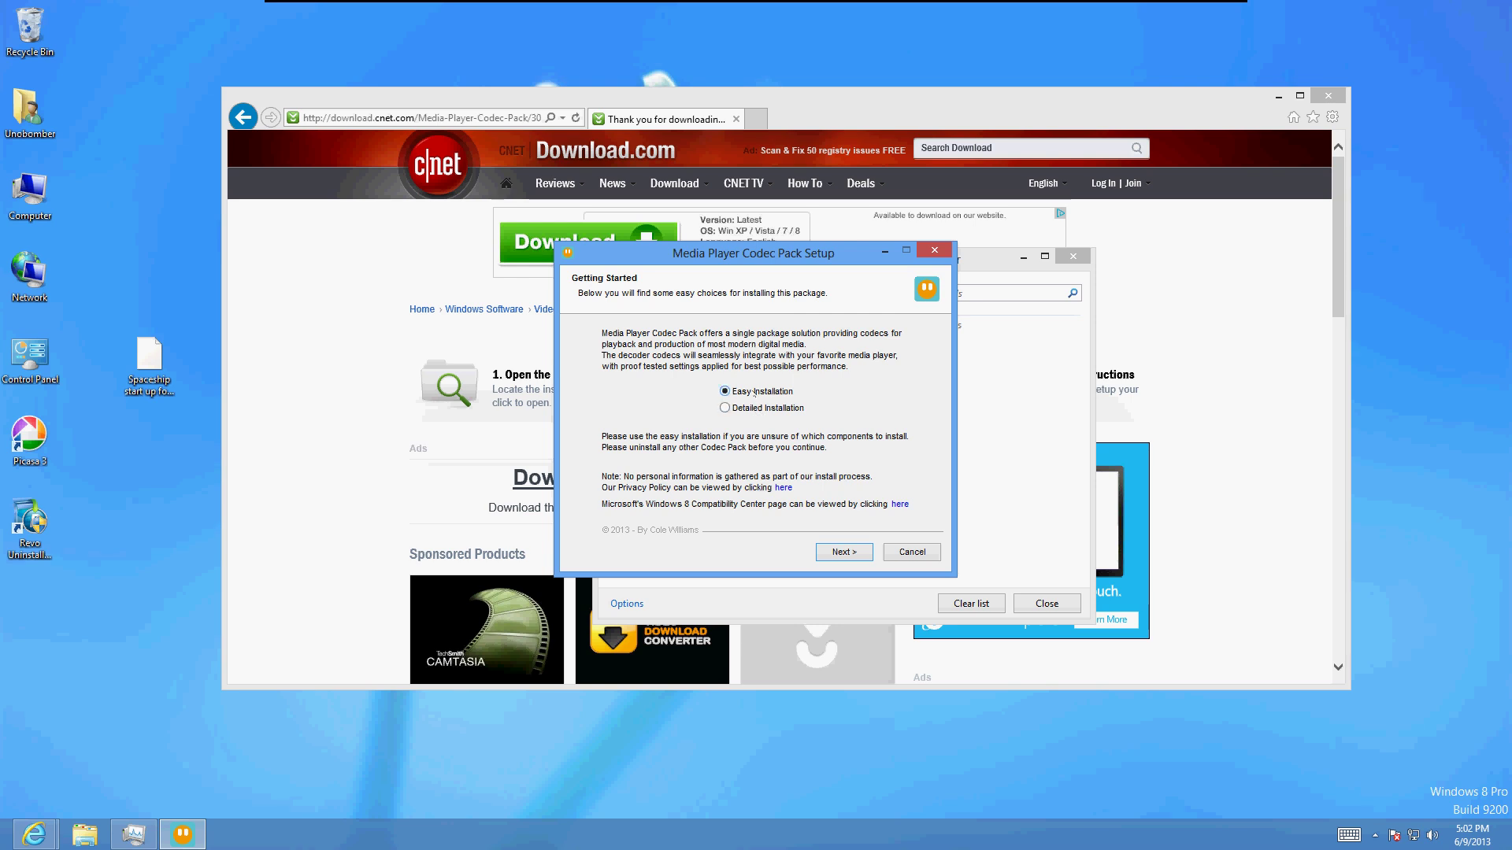
Step: Choose Detailed Installation and accept the licence agreement
click(738, 408)
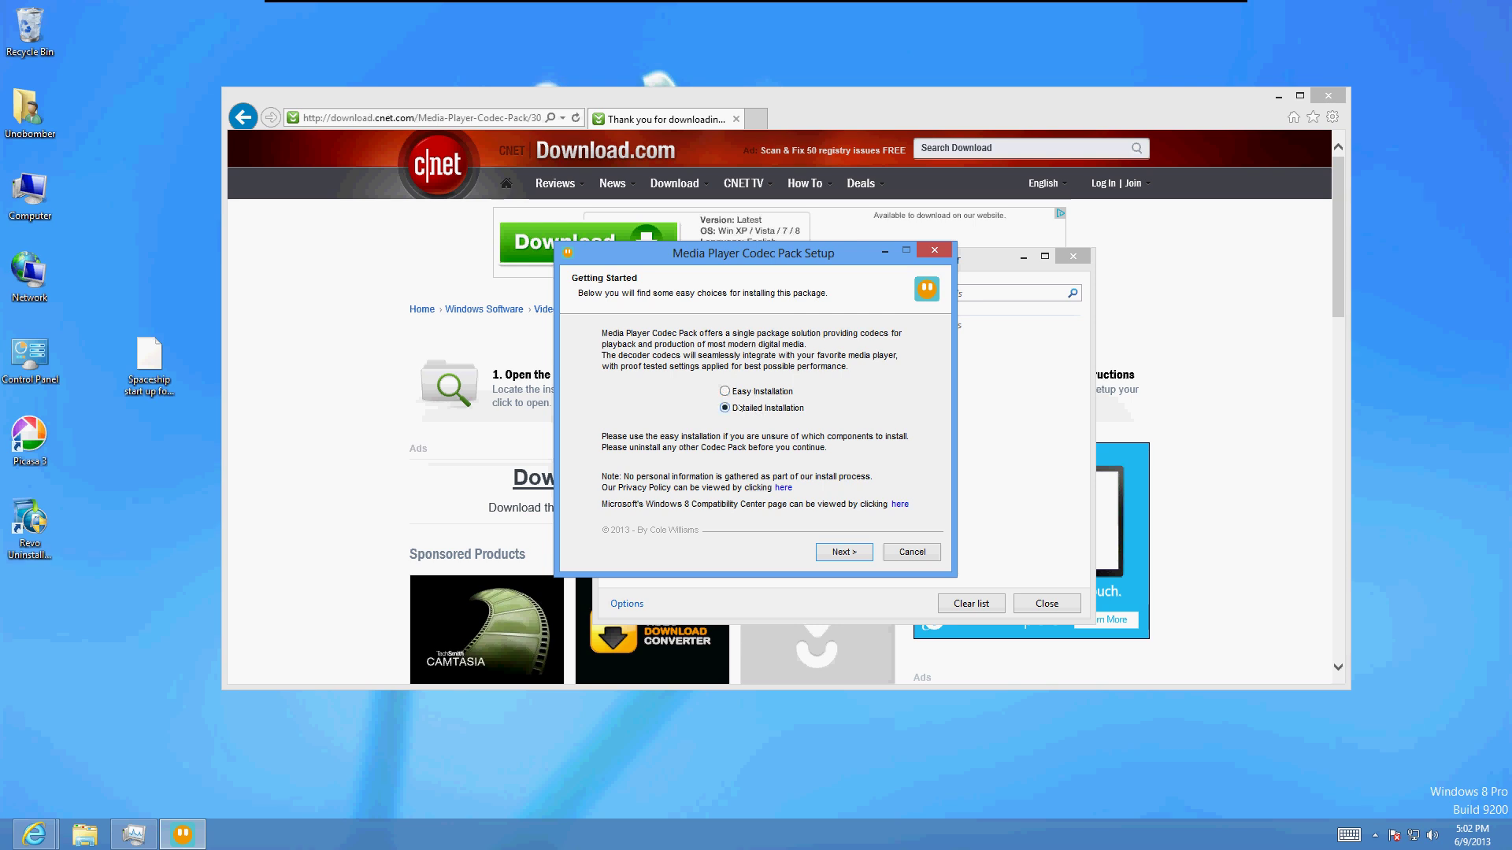
click(844, 551)
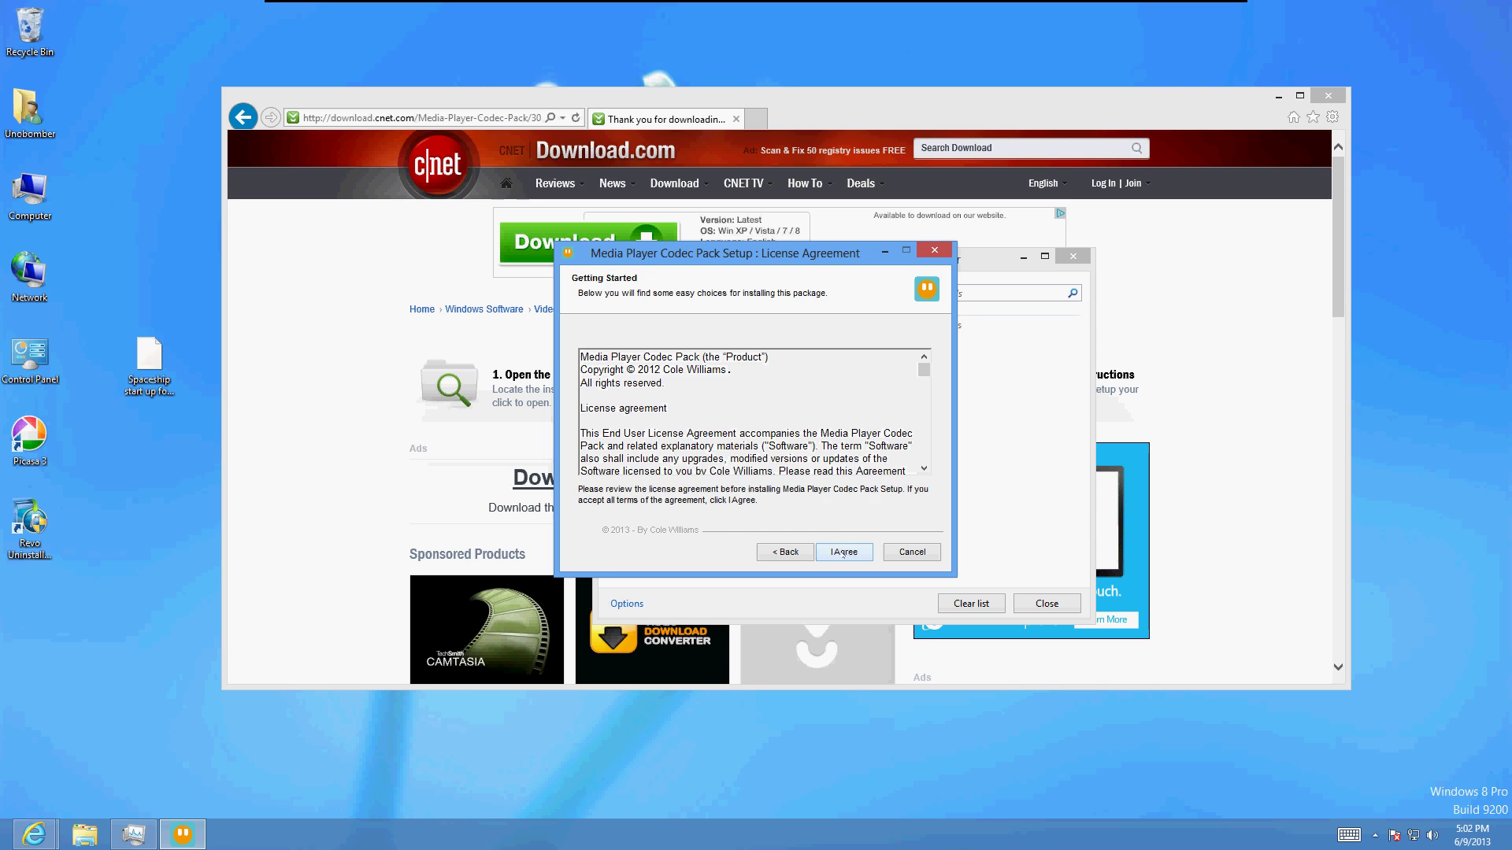
click(842, 553)
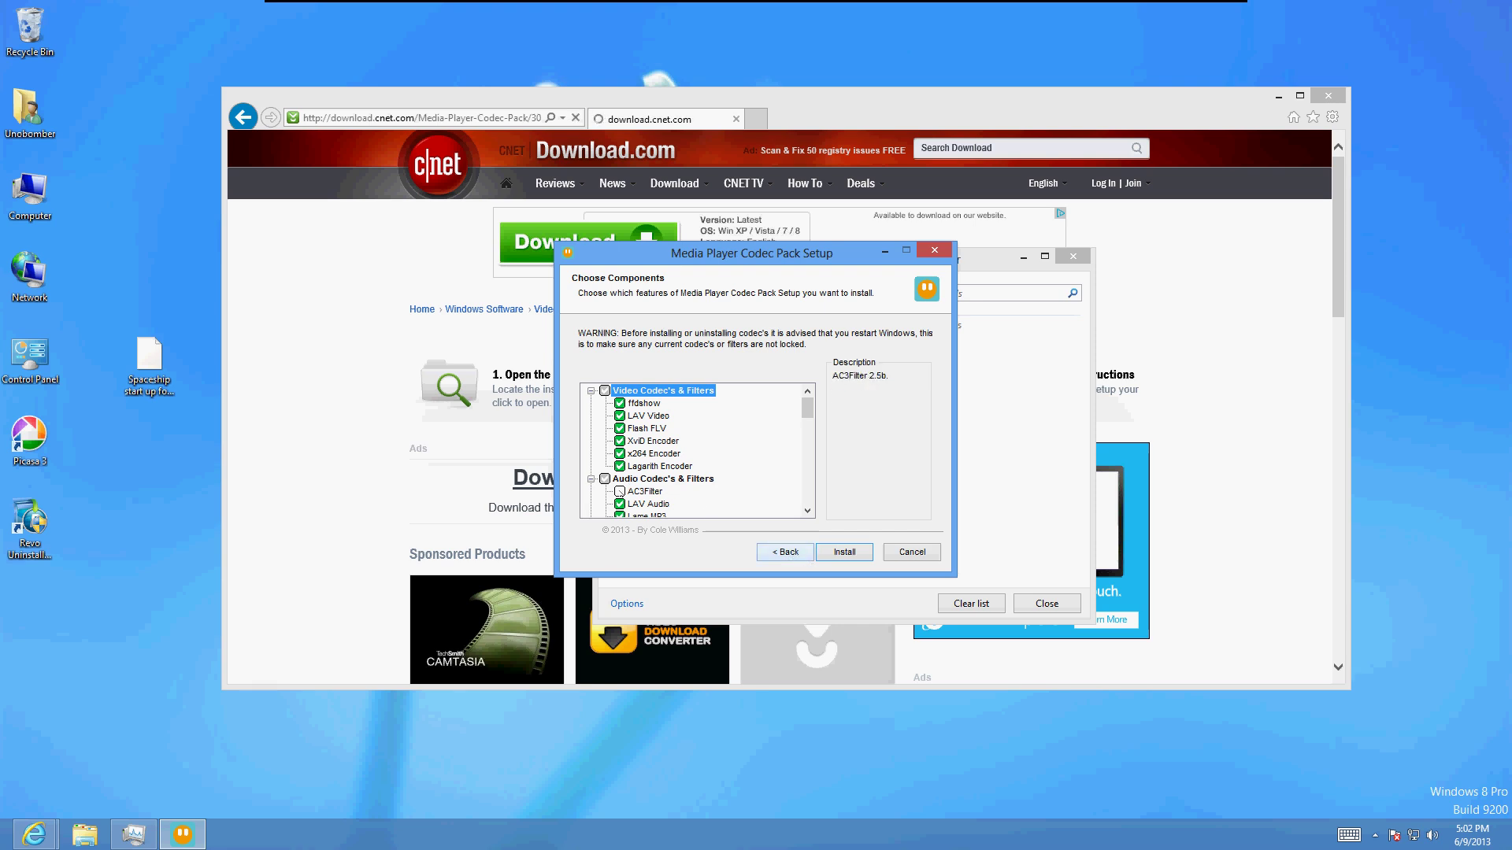
Step: Add AC3Filter to the component list and install the selected codecs
click(619, 491)
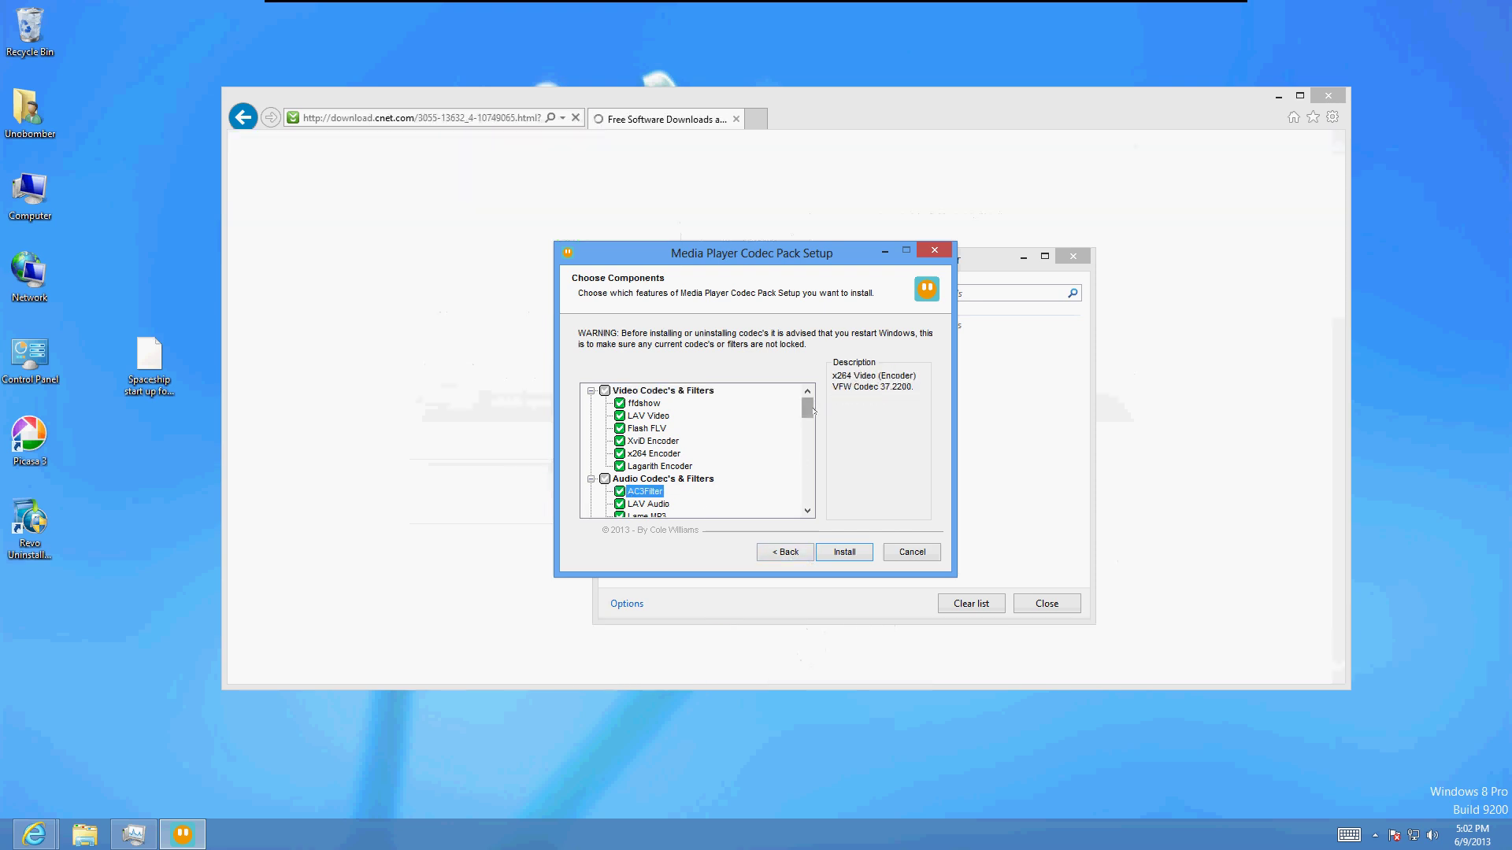
drag(807, 408, 811, 508)
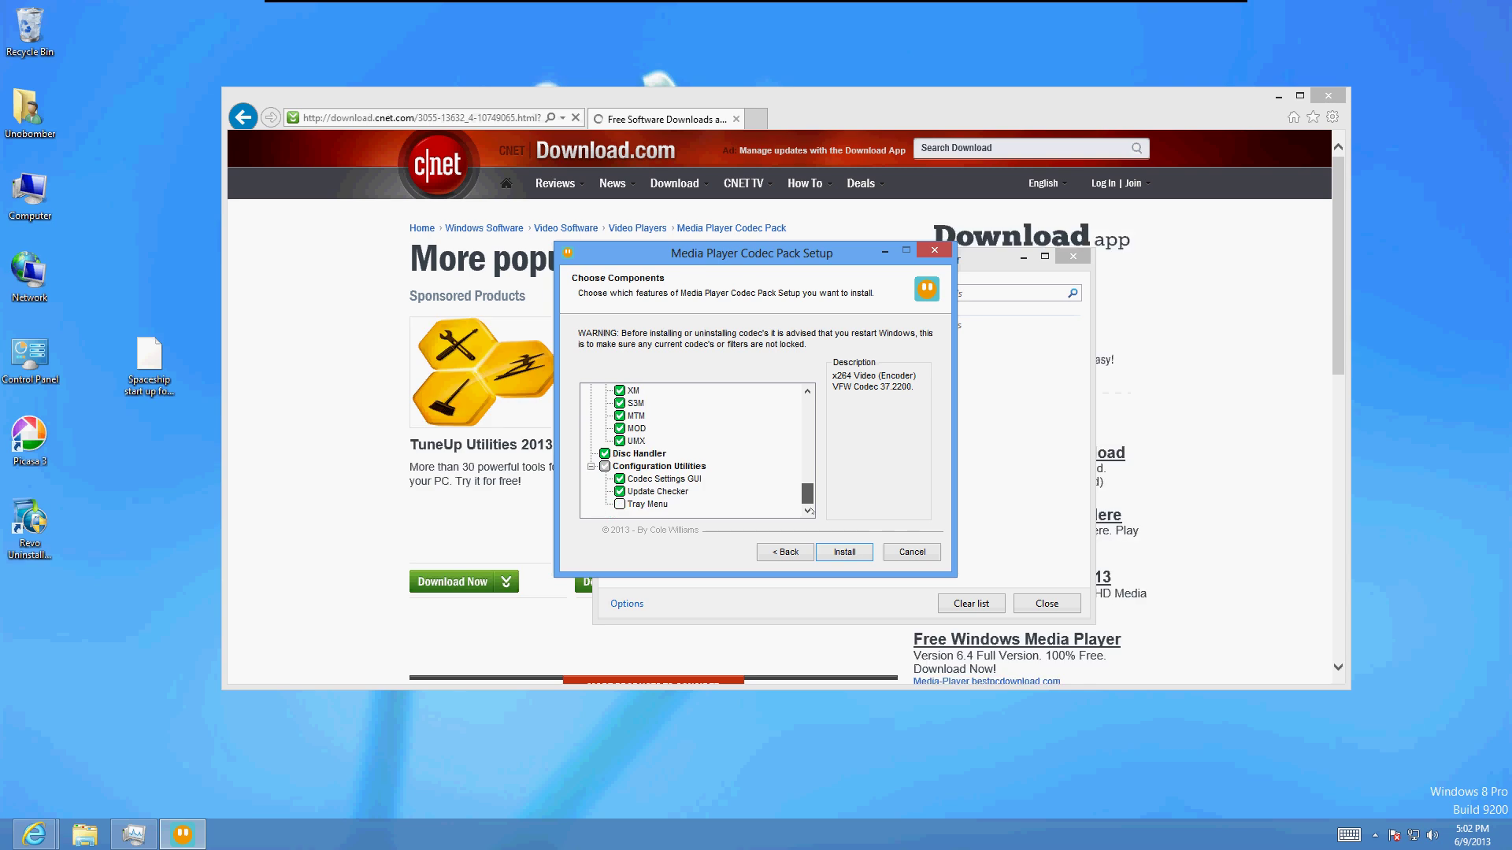
scroll(791, 396, up, 8)
click(844, 552)
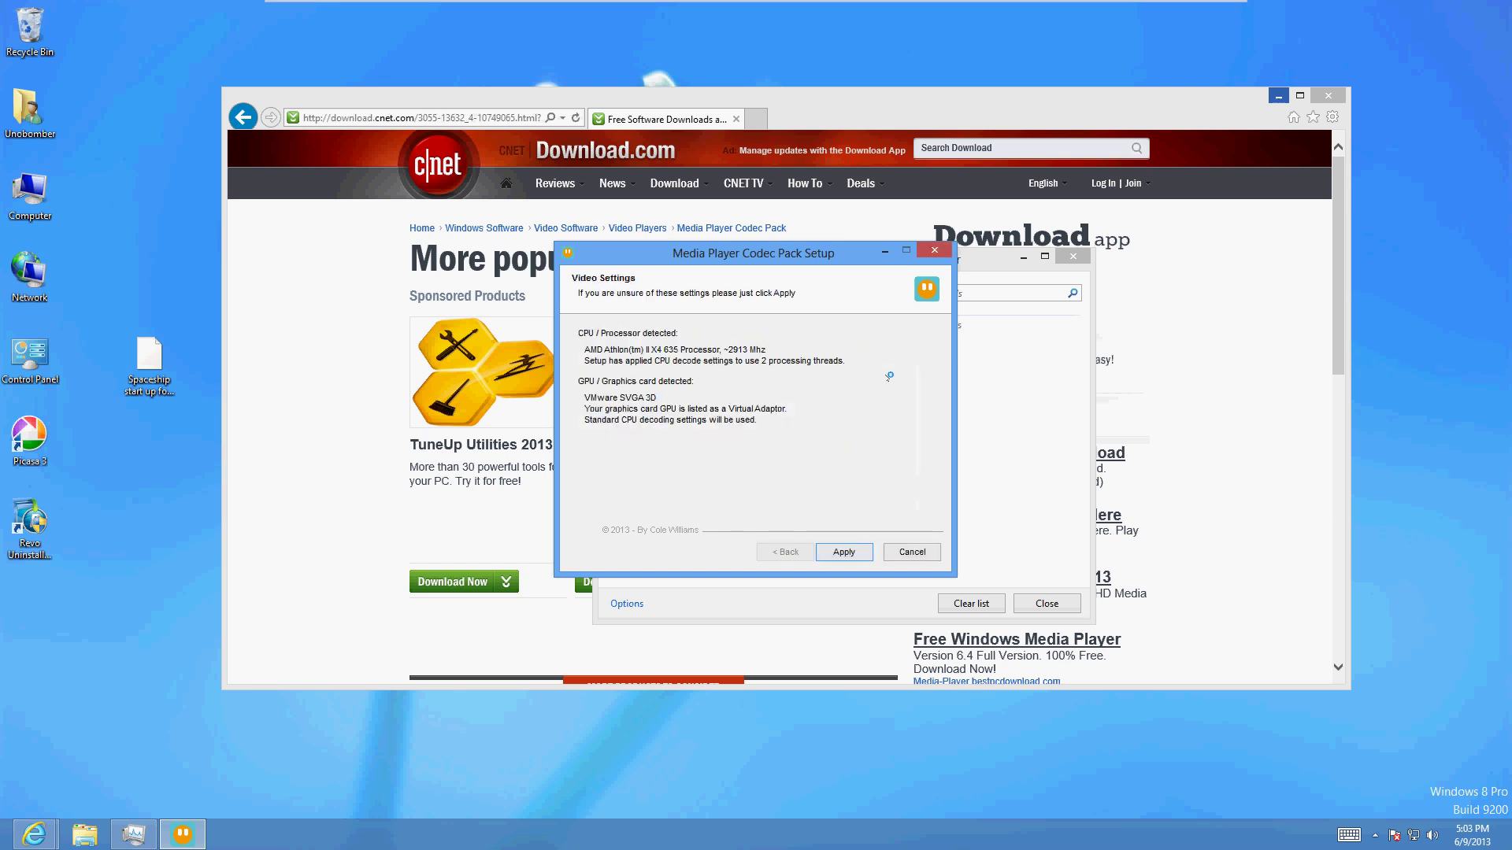
Step: Accept default video and audio settings, finish setup, close downloads, and nudge the browser
click(859, 552)
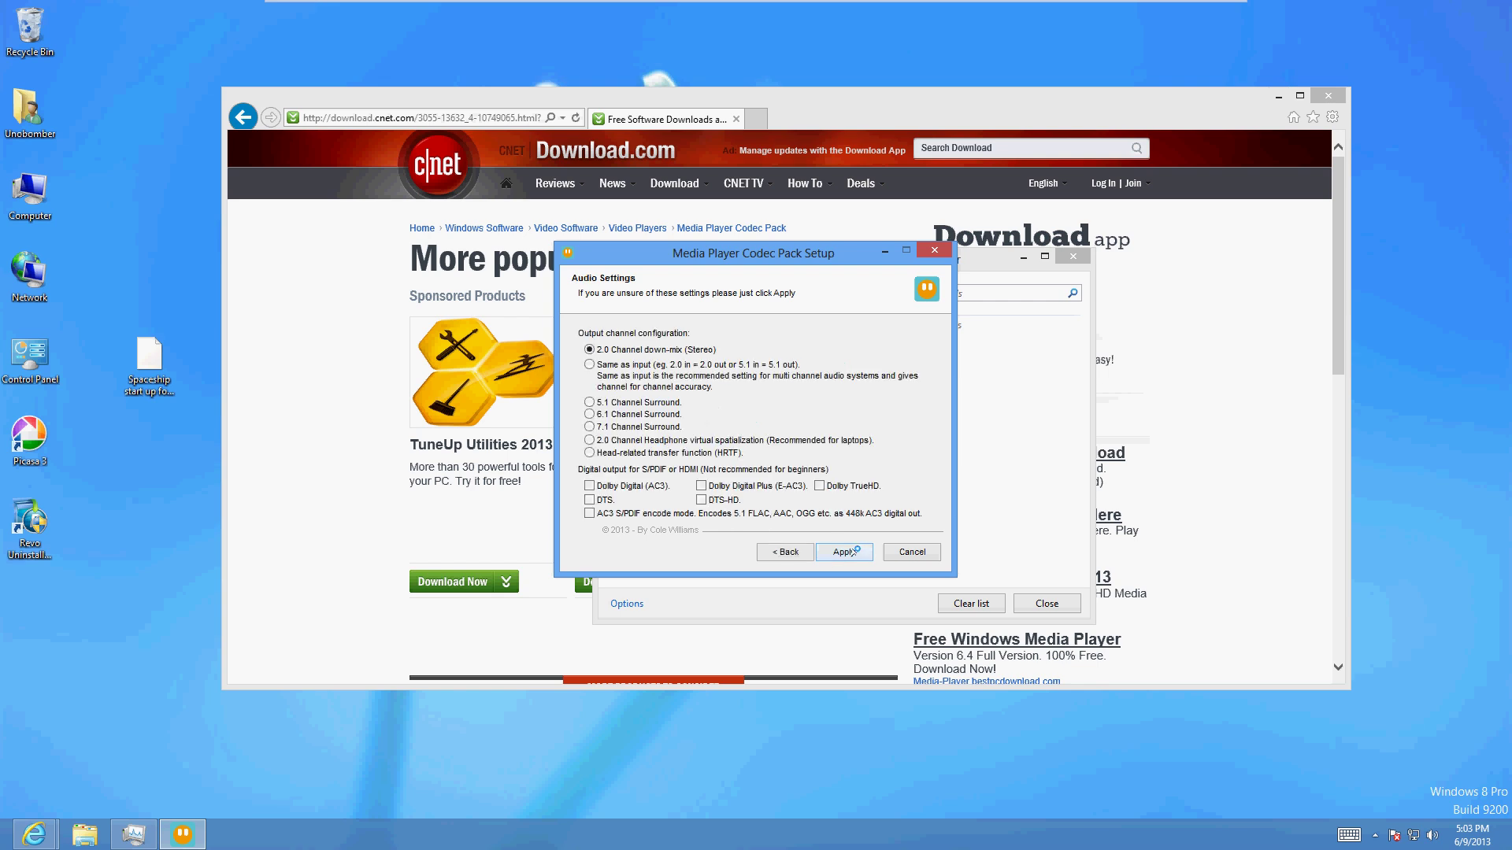
click(854, 552)
click(854, 552)
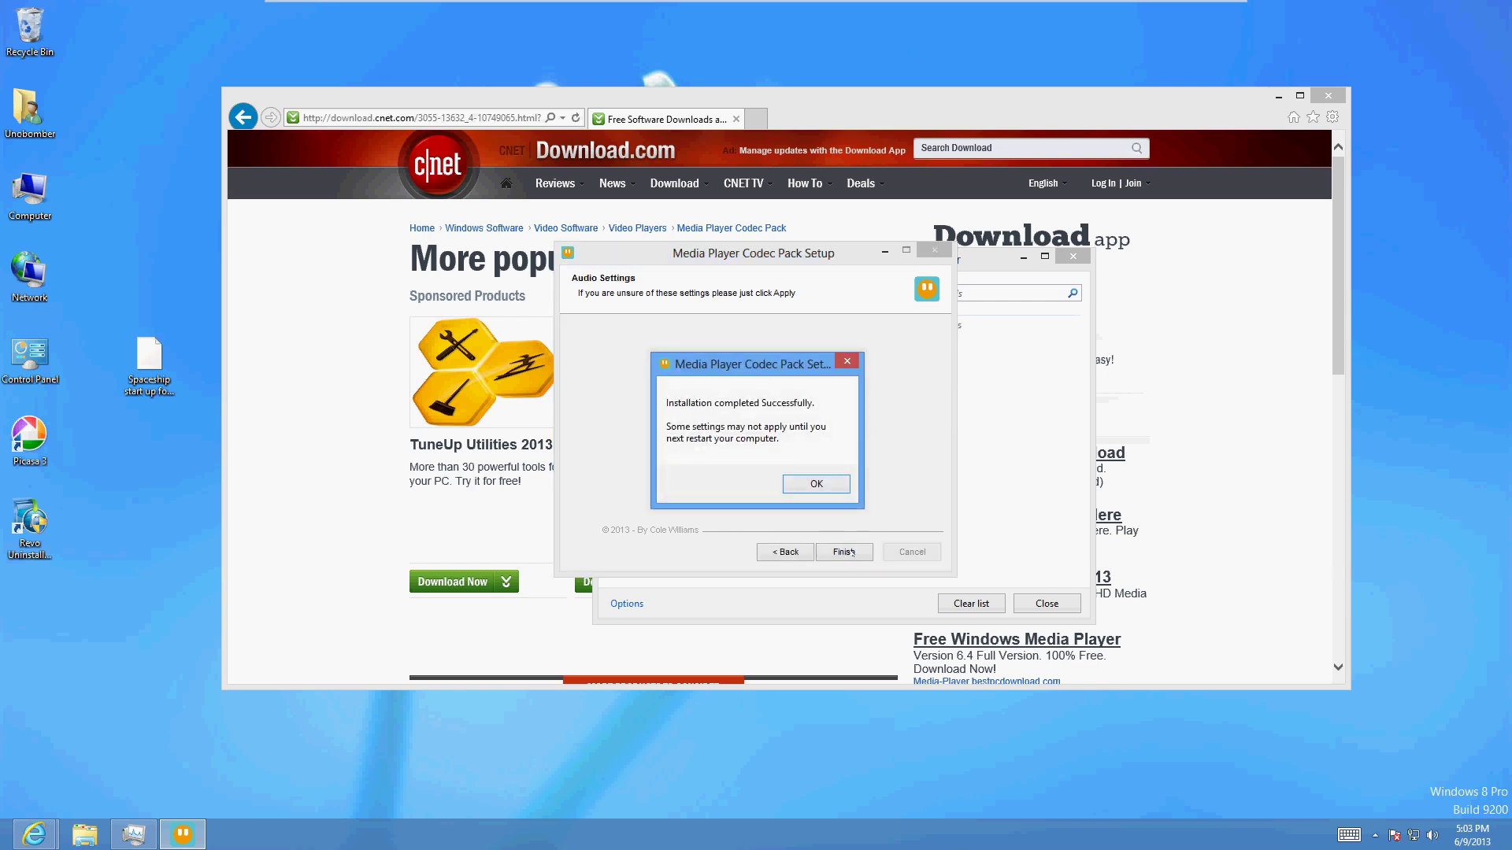
click(816, 484)
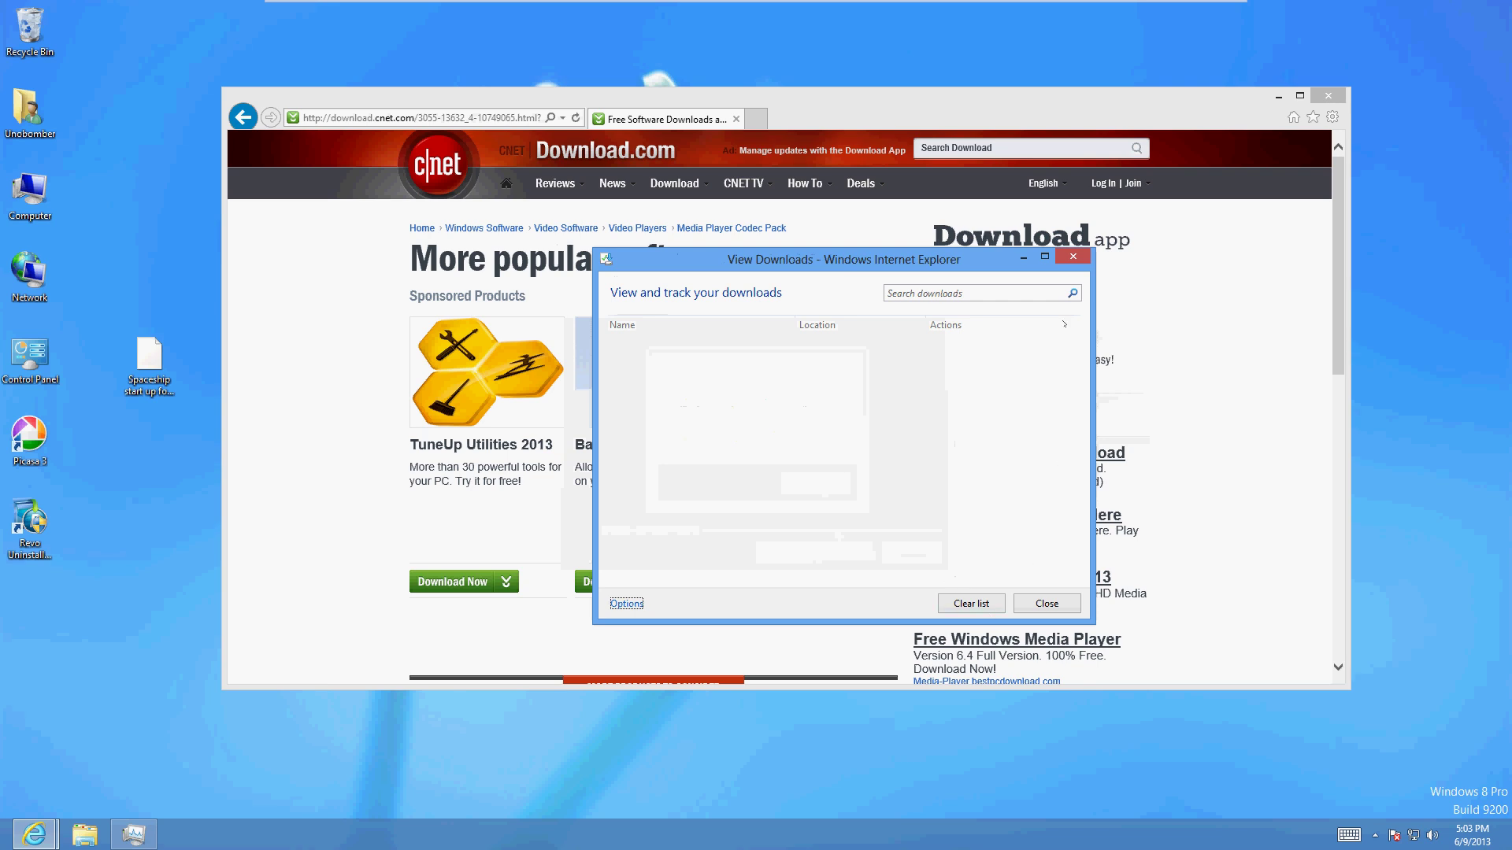
click(1074, 259)
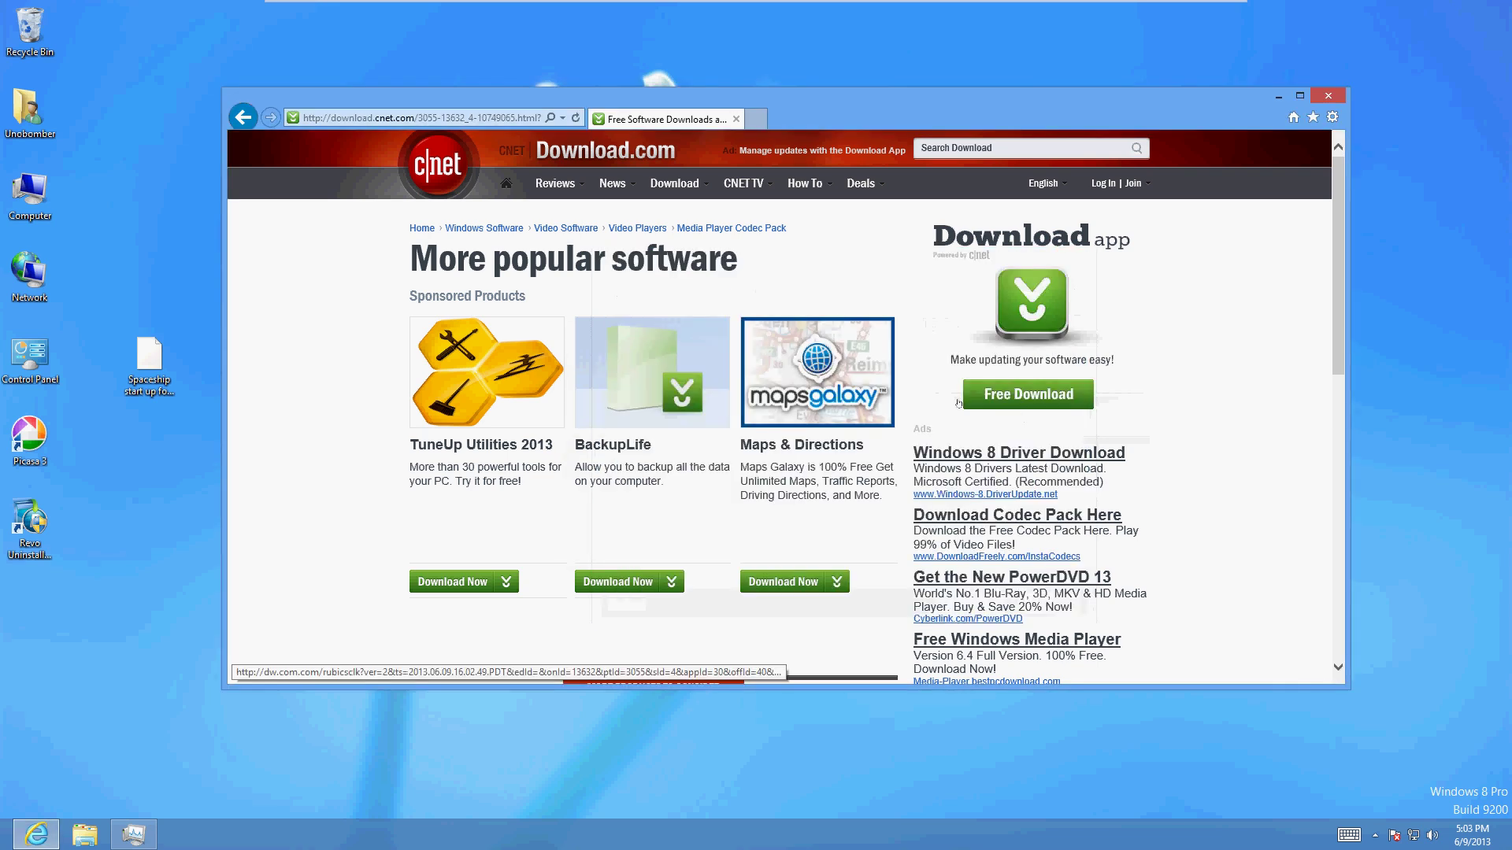
drag(1231, 104, 1214, 120)
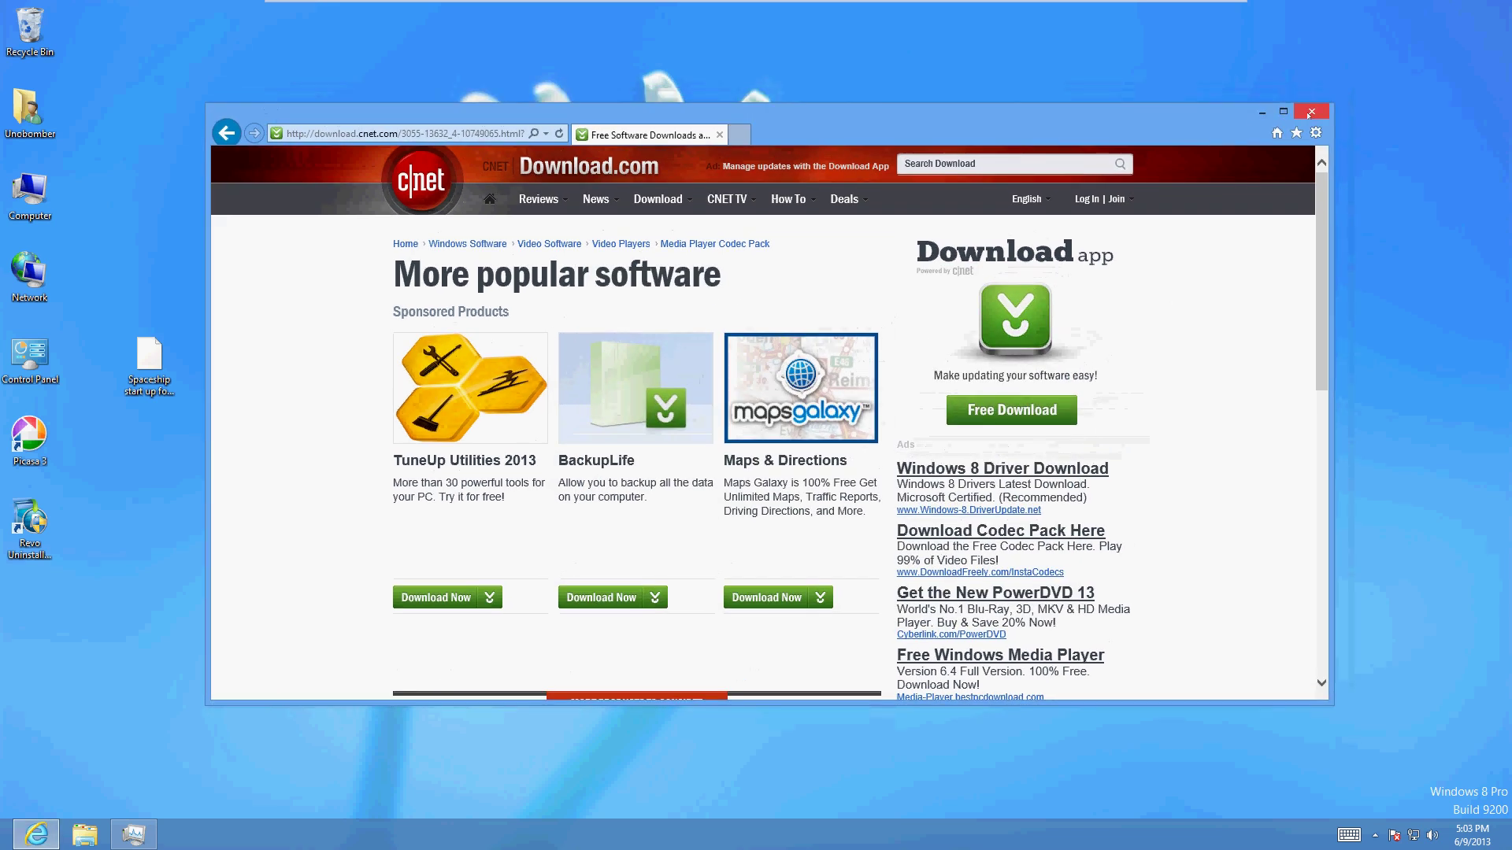
Step: Minimise the browser, close Task Manager, and bring up the Windows Start screen
click(1262, 112)
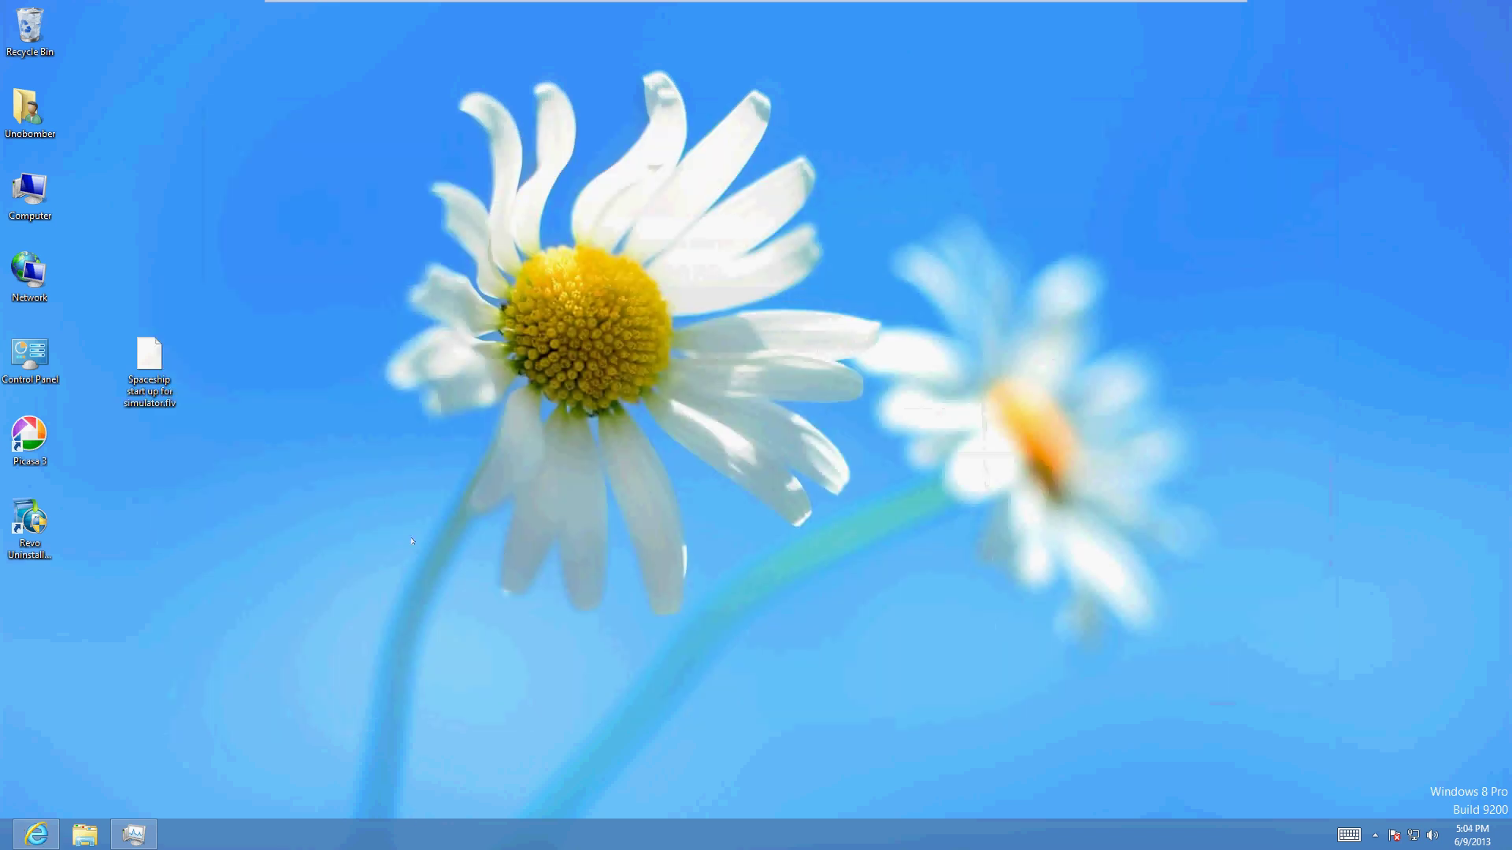
click(133, 835)
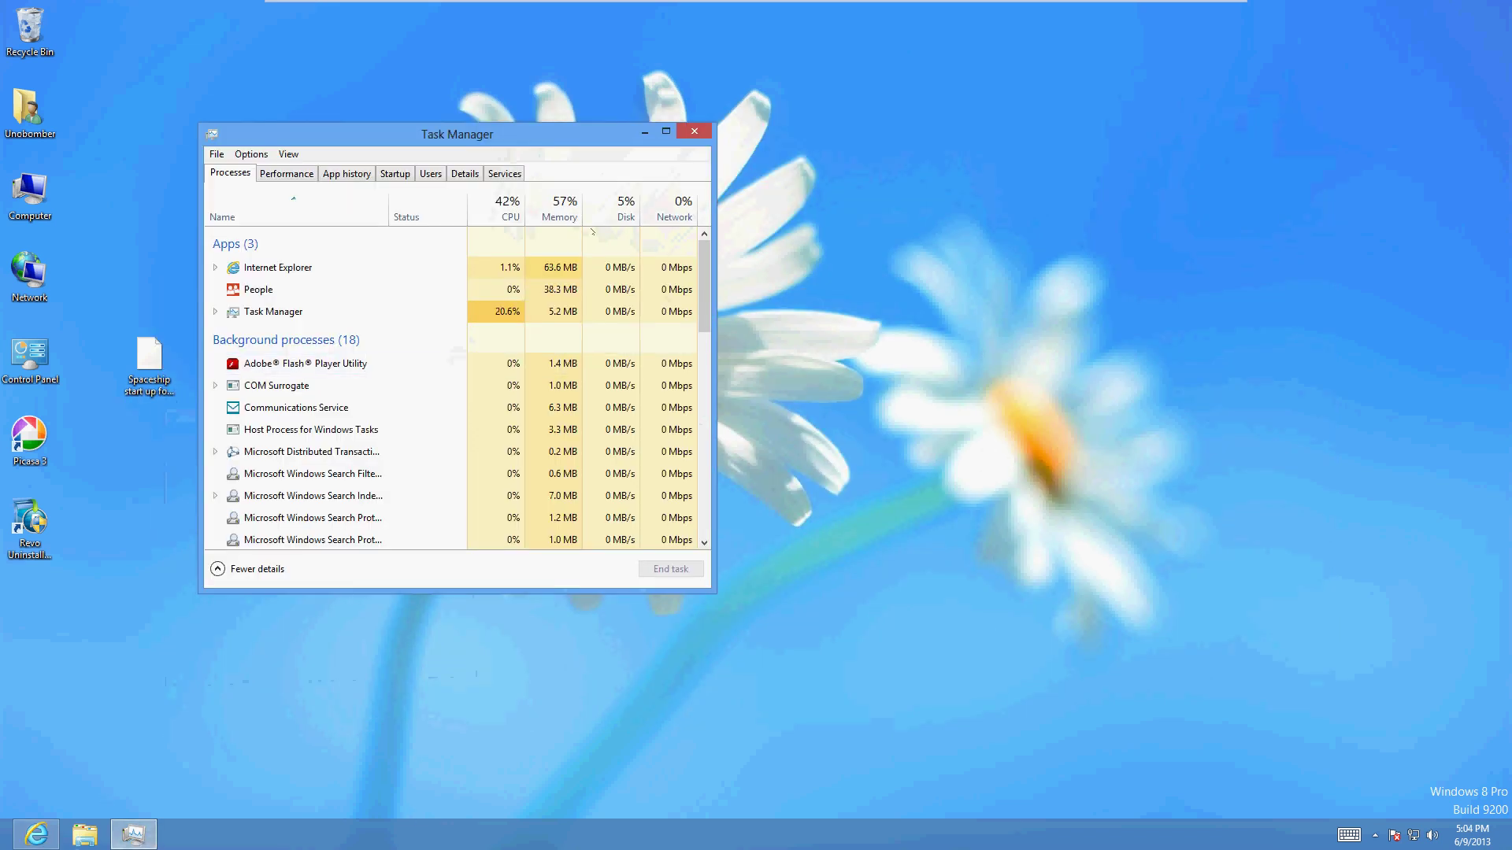
click(684, 137)
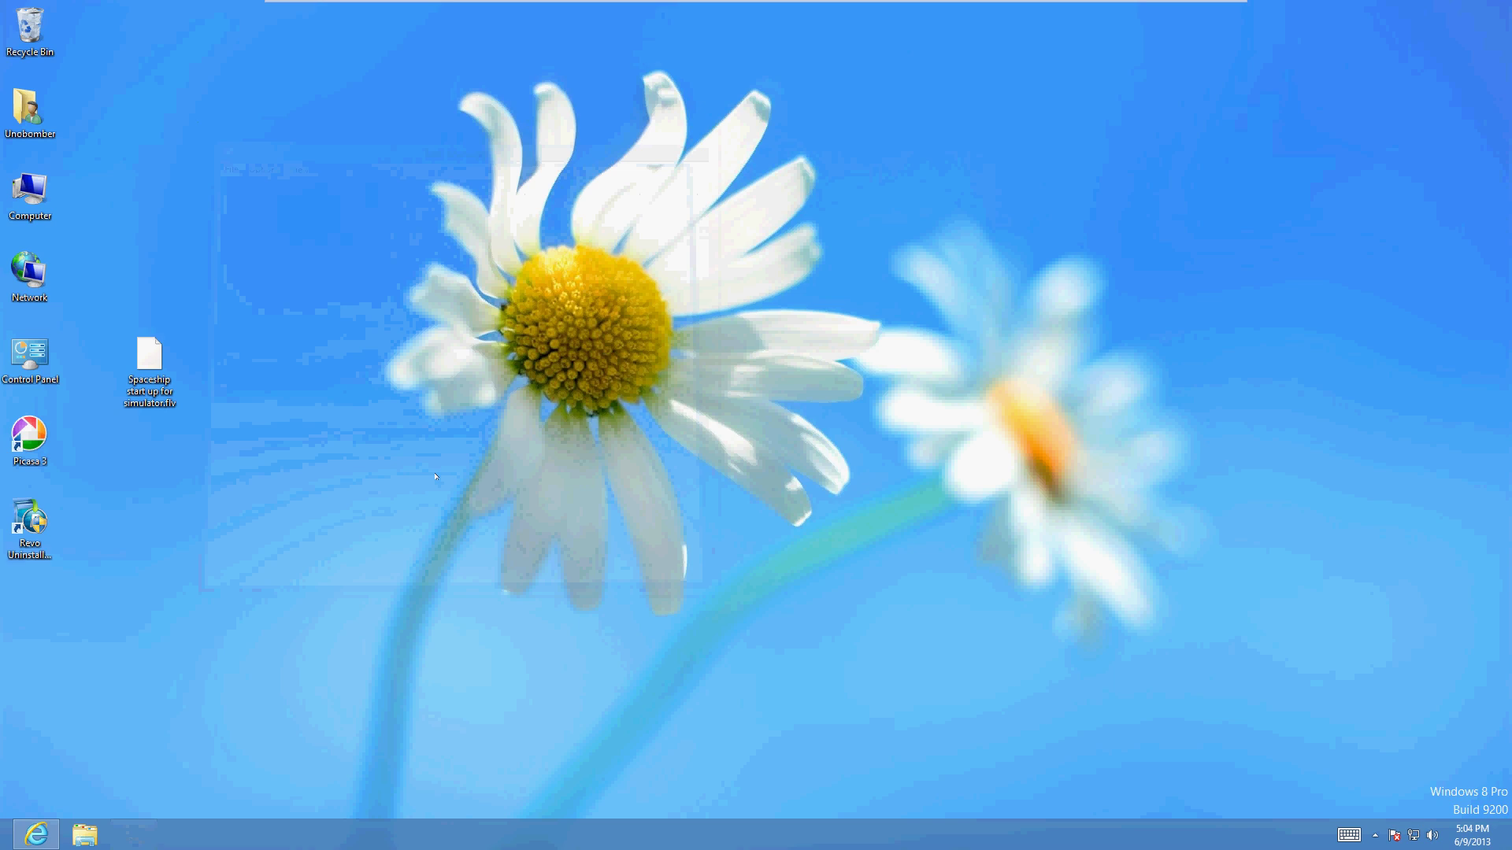
key(super)
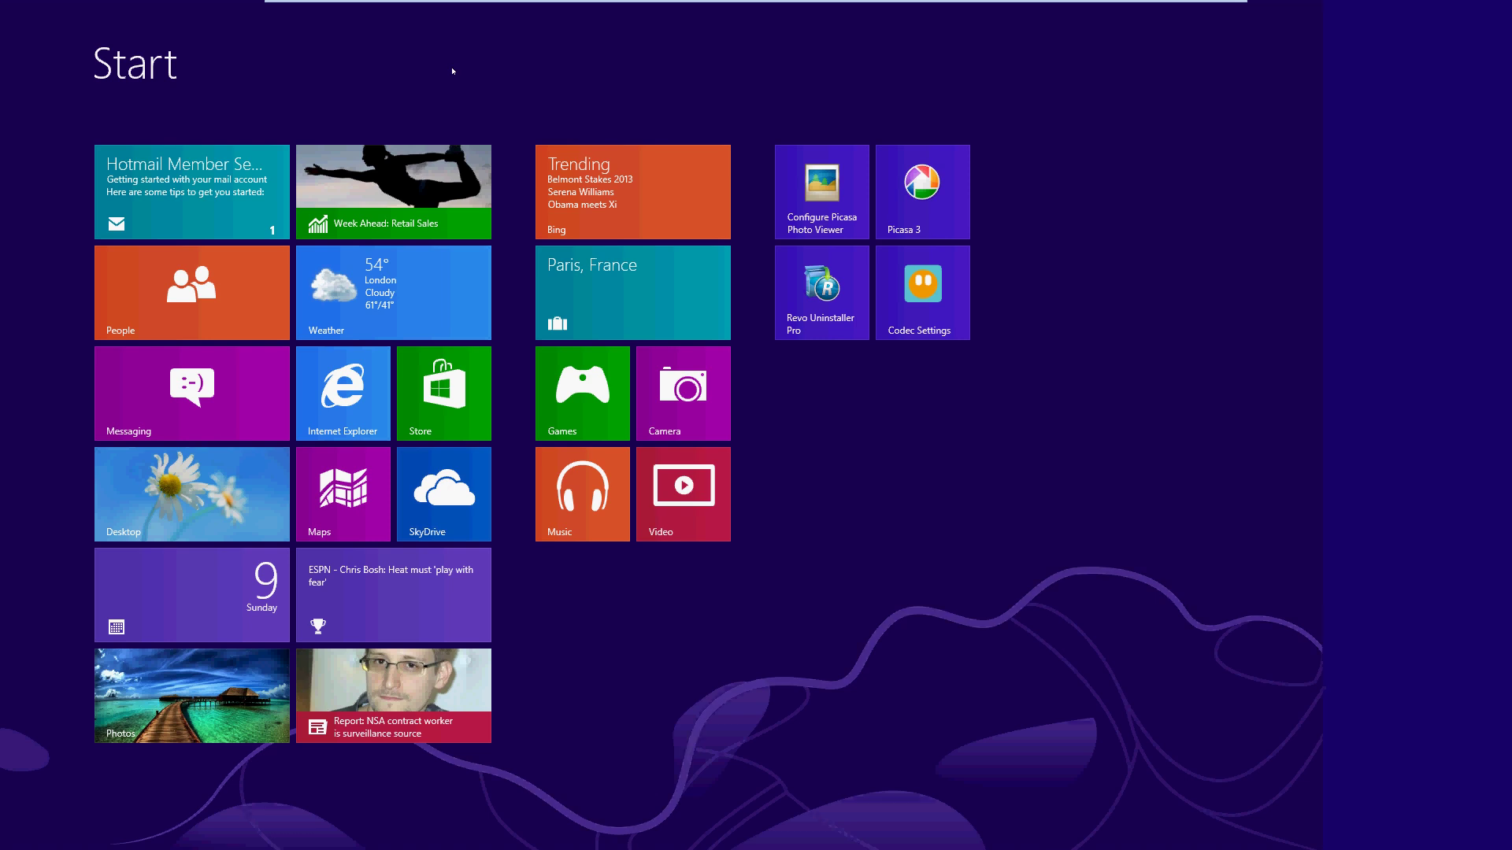
Step: Search Start for 'codec', launch Codec Settings with administrator approval, then close it
text(media)
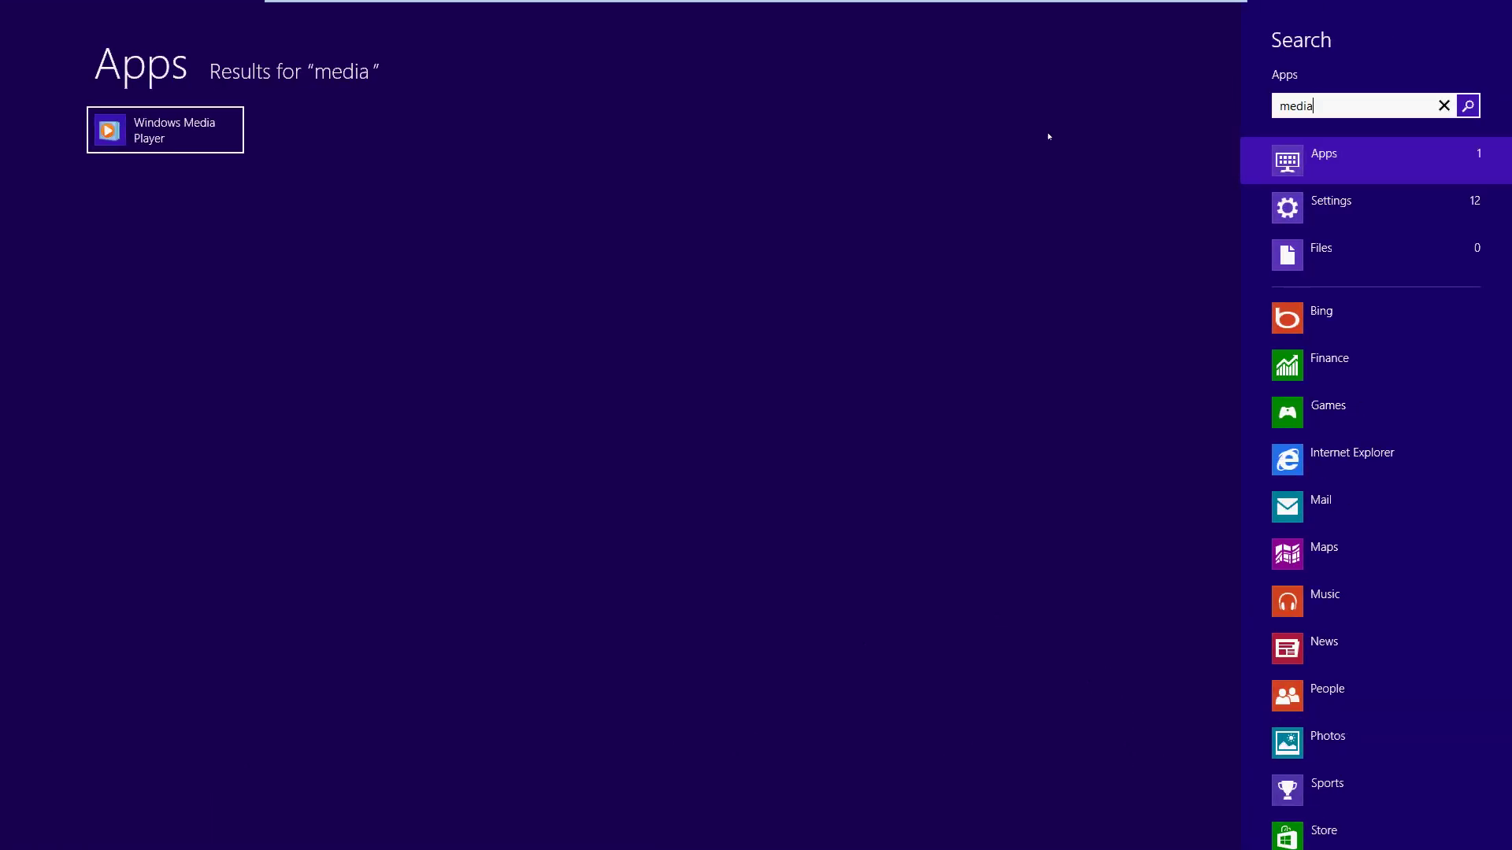
key(BackSpace)
key(BackSpace)
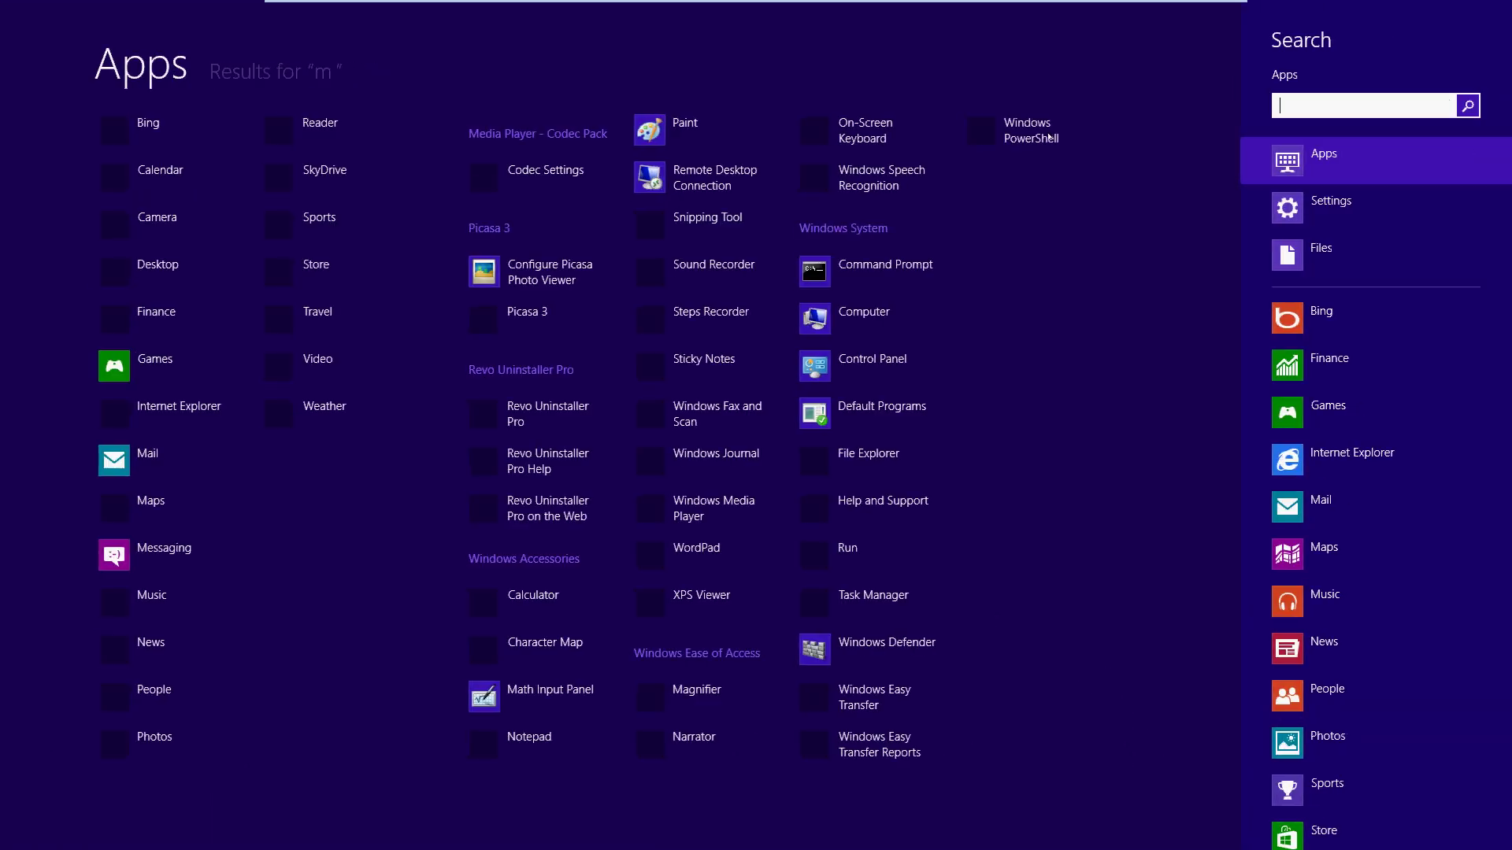
text(codec)
key(Return)
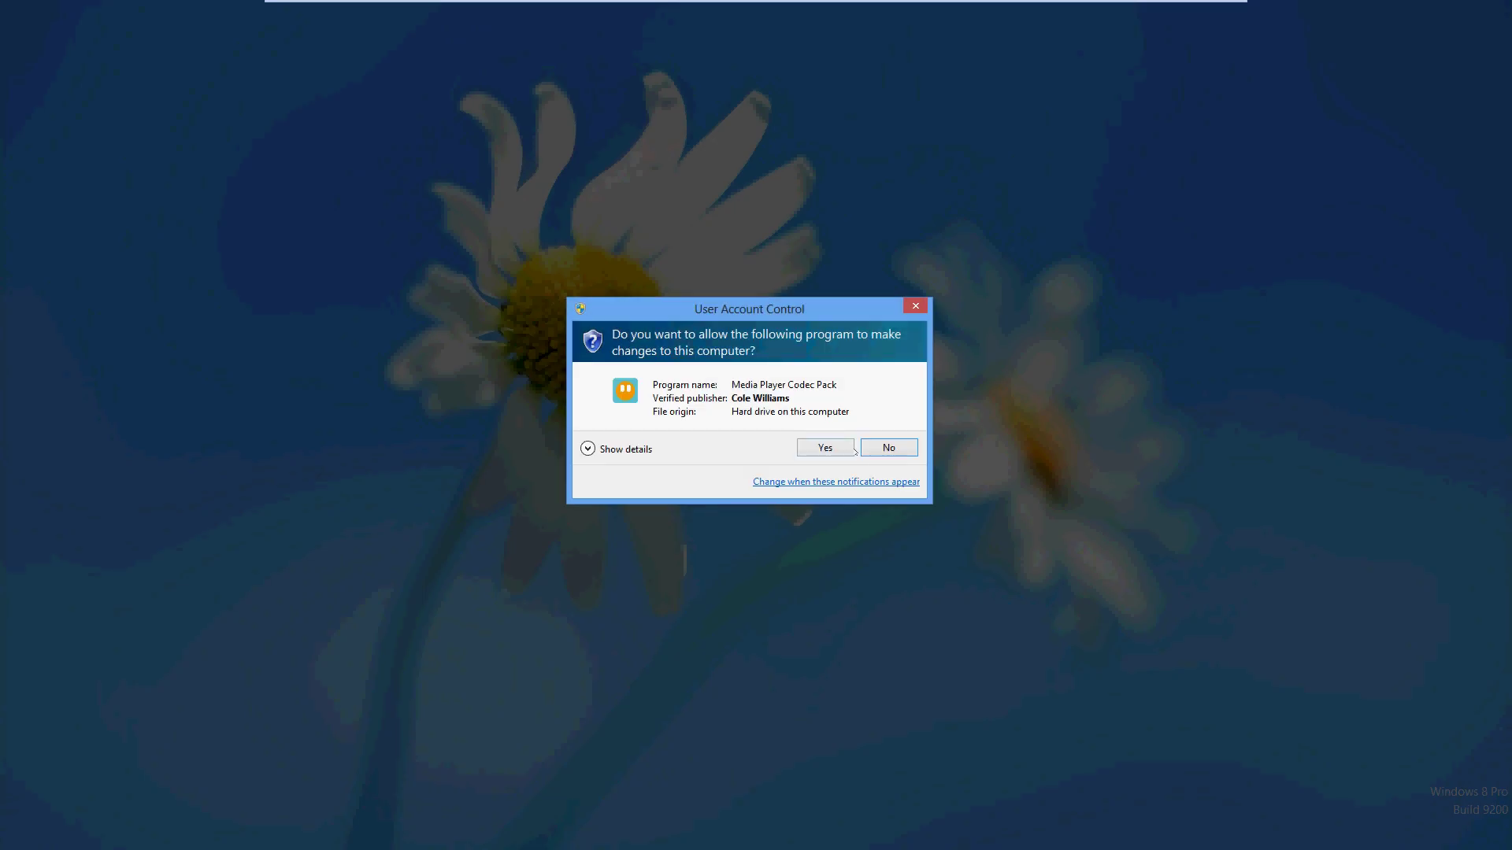
click(843, 445)
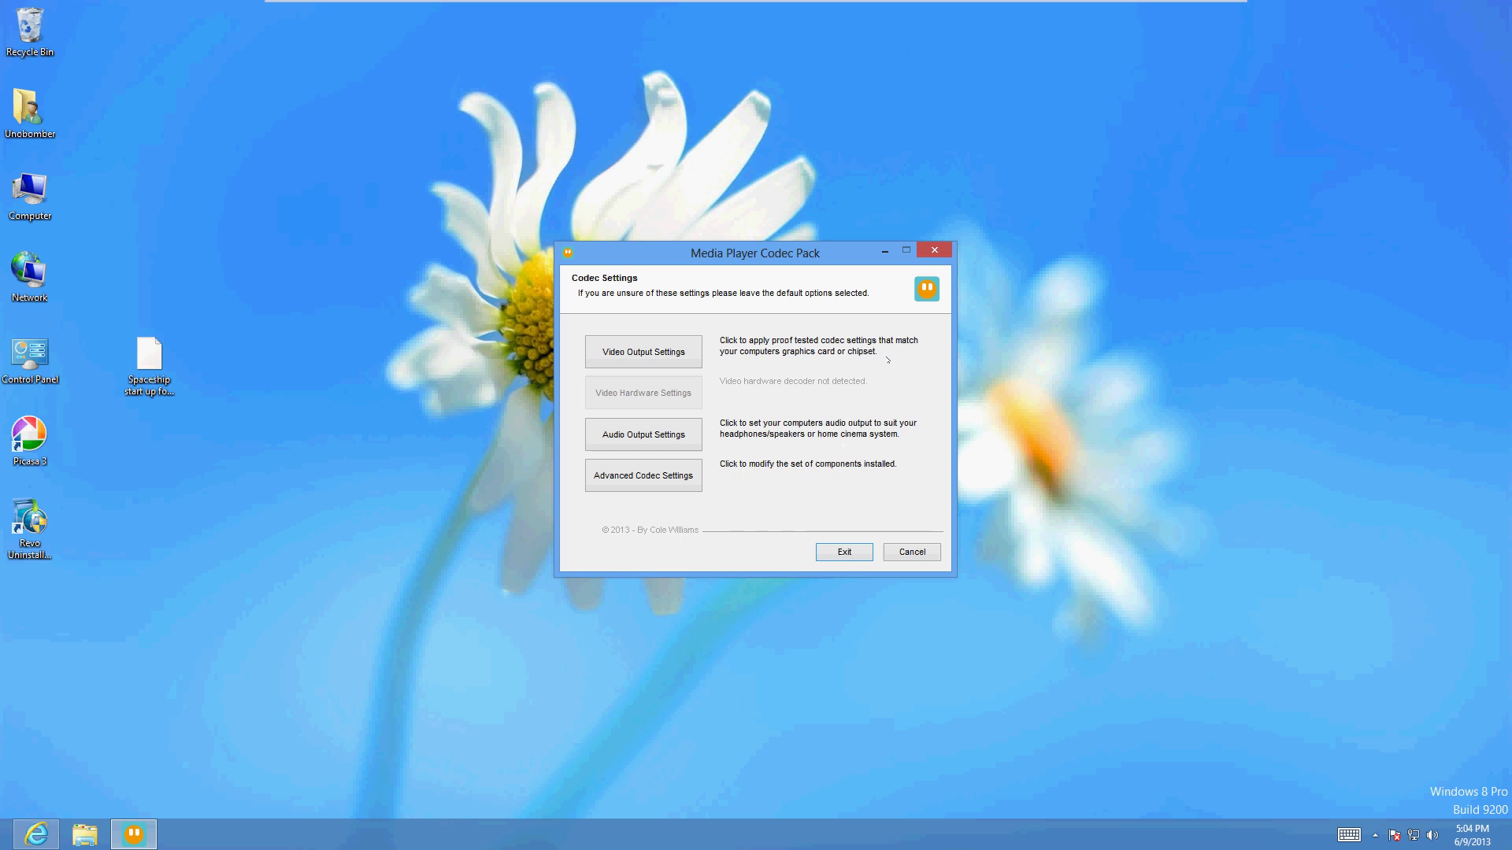
key(Escape)
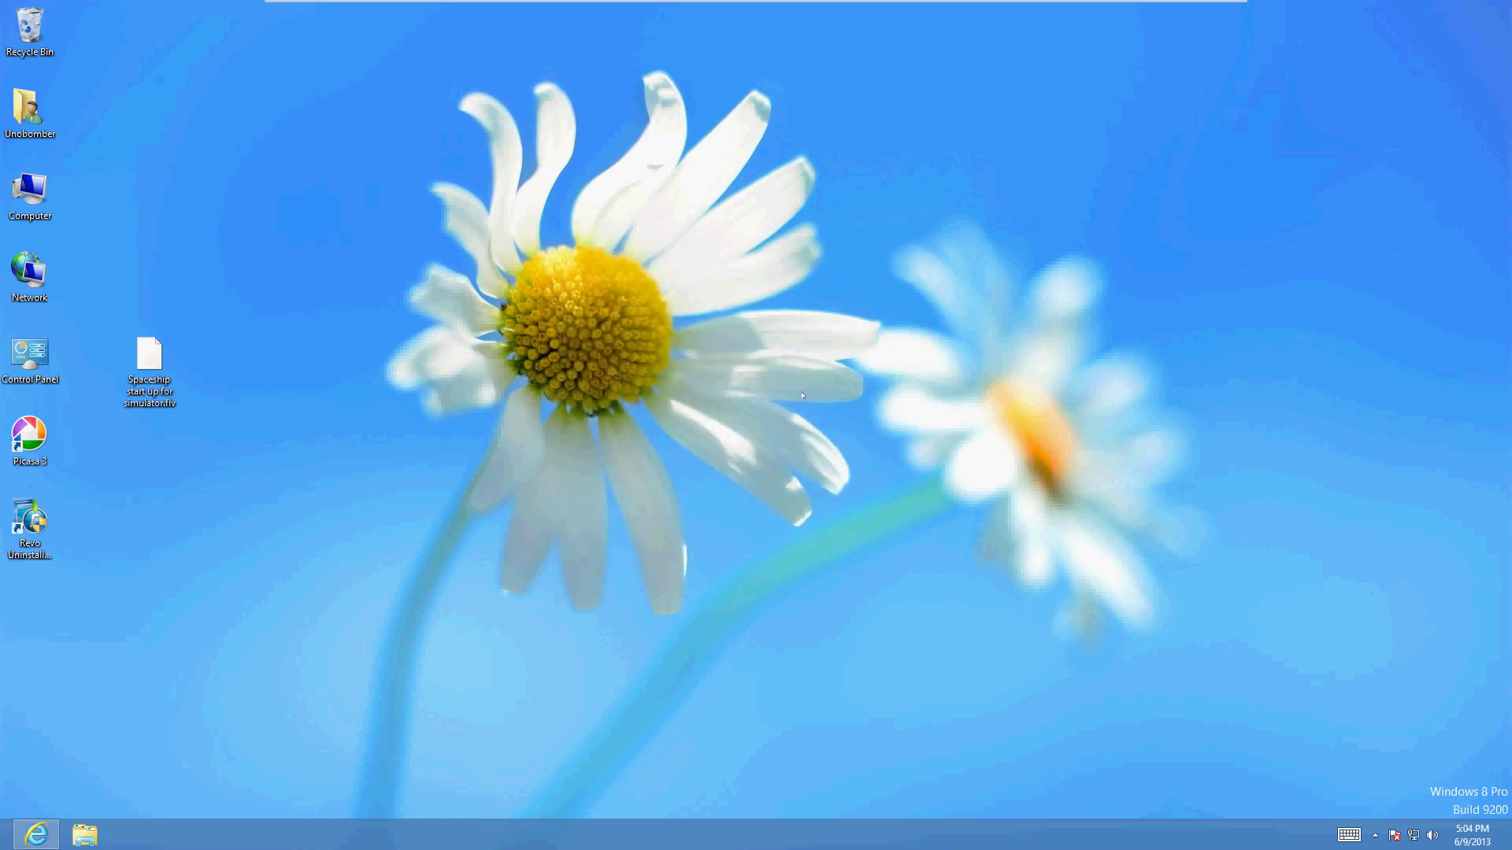
Step: Play the desktop video 'Spaceship start up for simulator' in Windows Media Player and move its window down-right
double_click(150, 370)
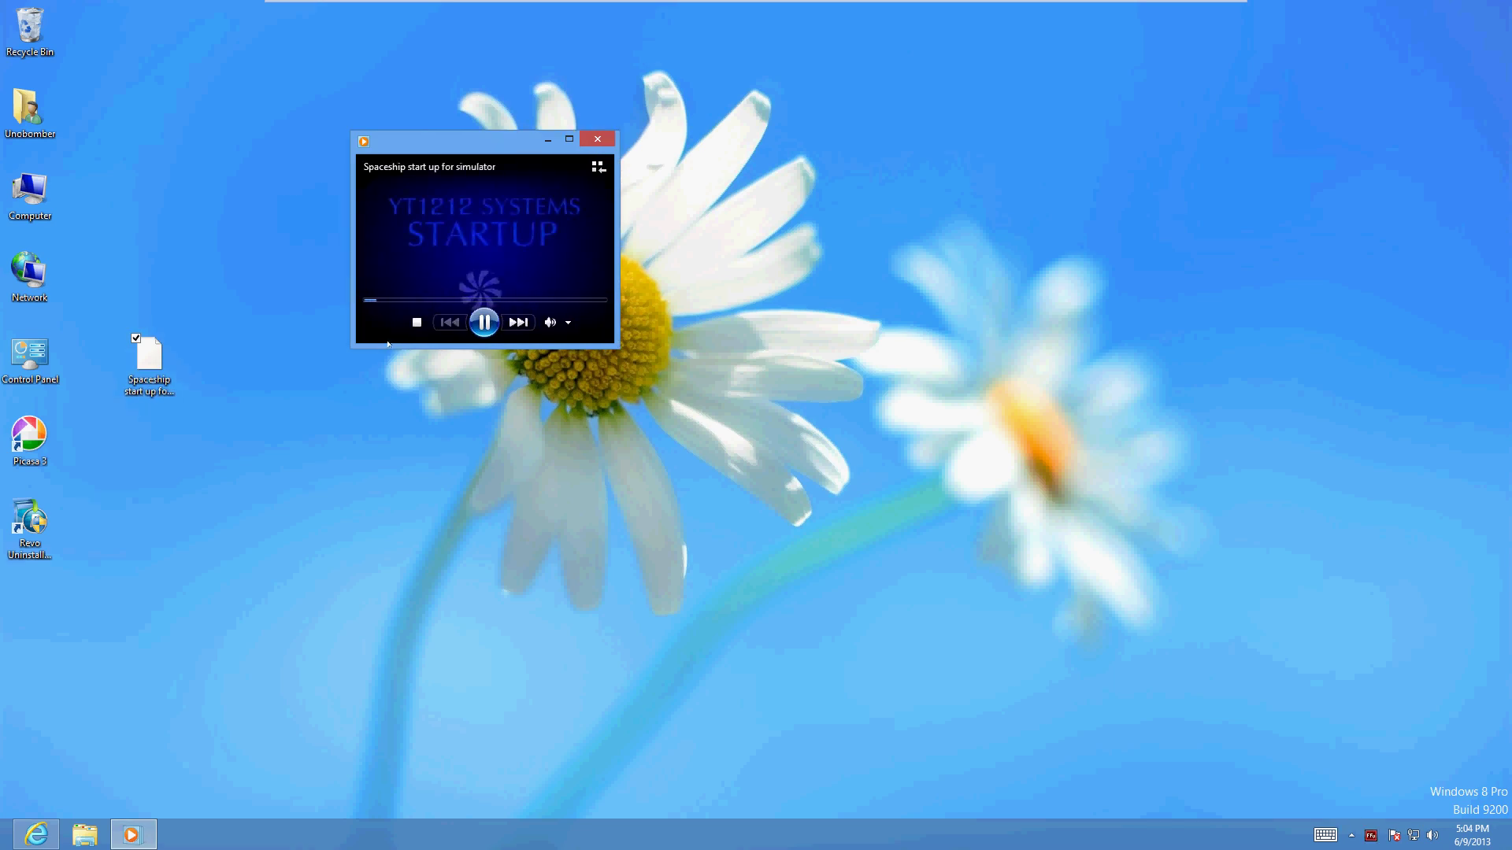
drag(521, 247, 593, 345)
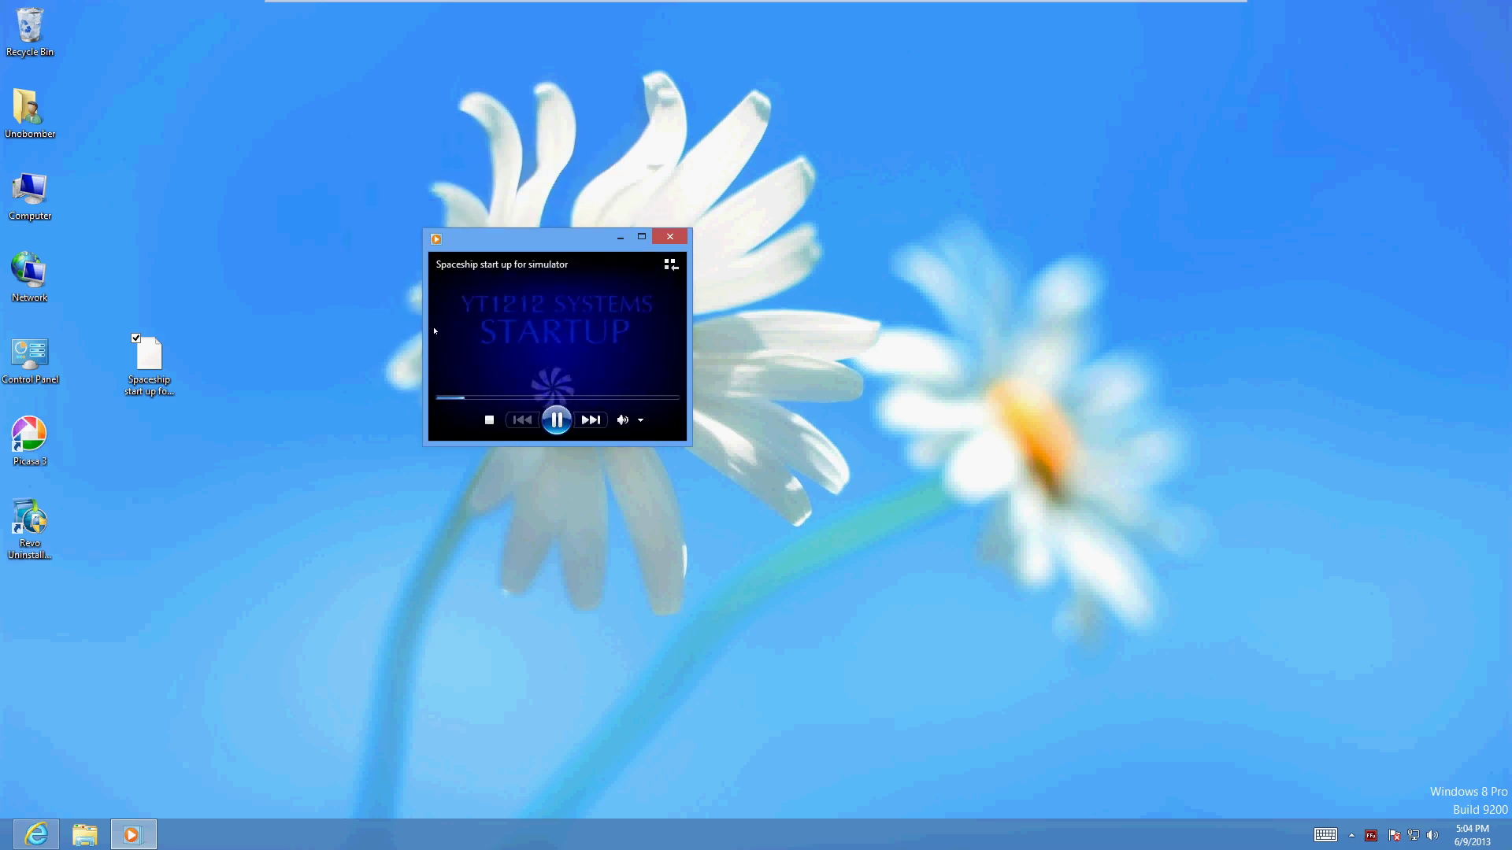
click(161, 380)
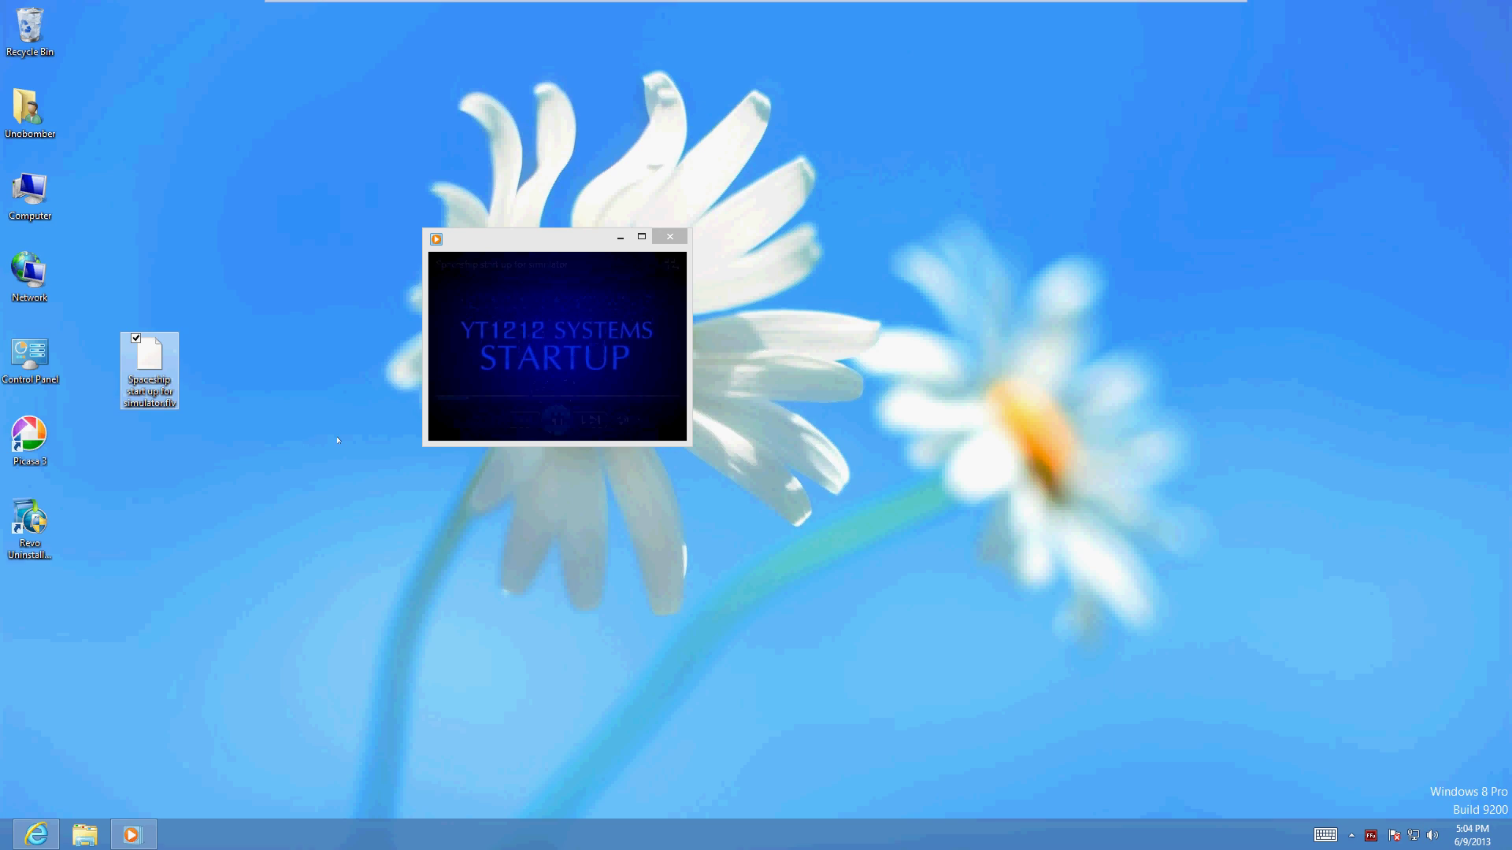